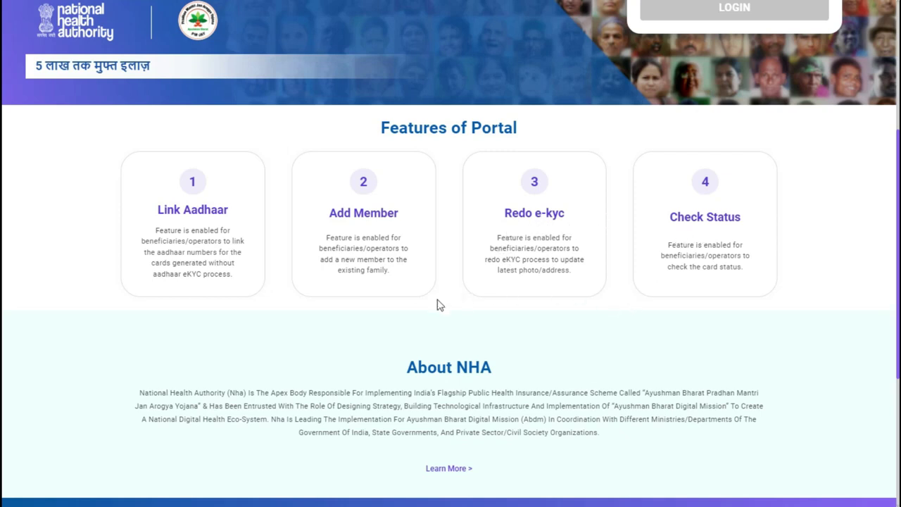
# - Switch the Login as option to Operator
pyautogui.scroll(2, 437, 304)
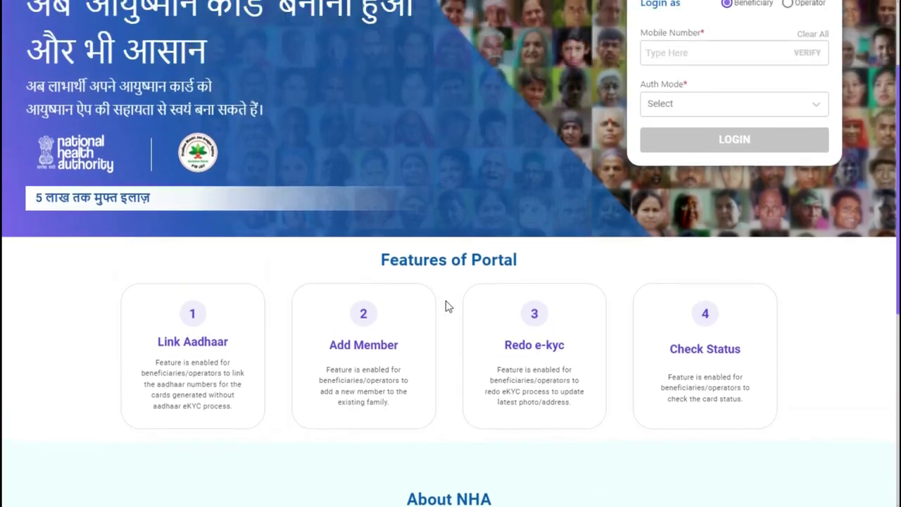
pyautogui.scroll(2, 380, 289)
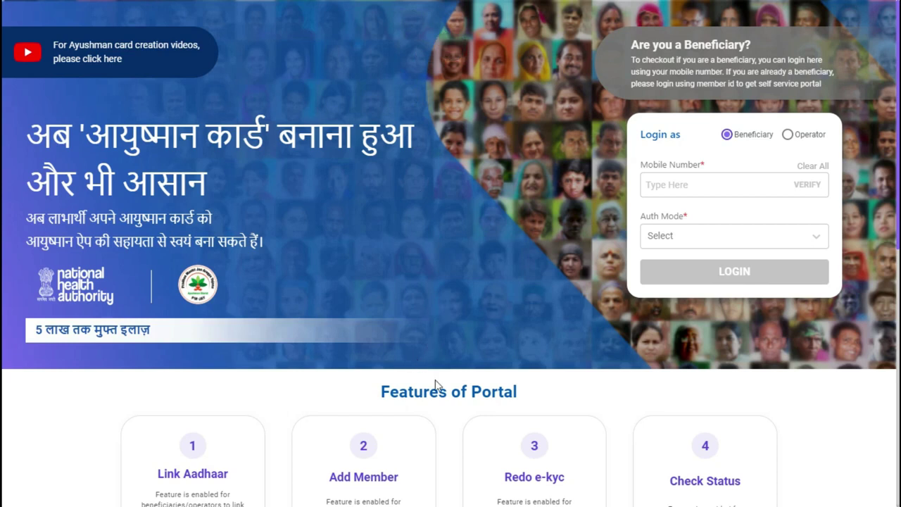
pyautogui.scroll(-1, 439, 181)
pyautogui.scroll(-5, 438, 184)
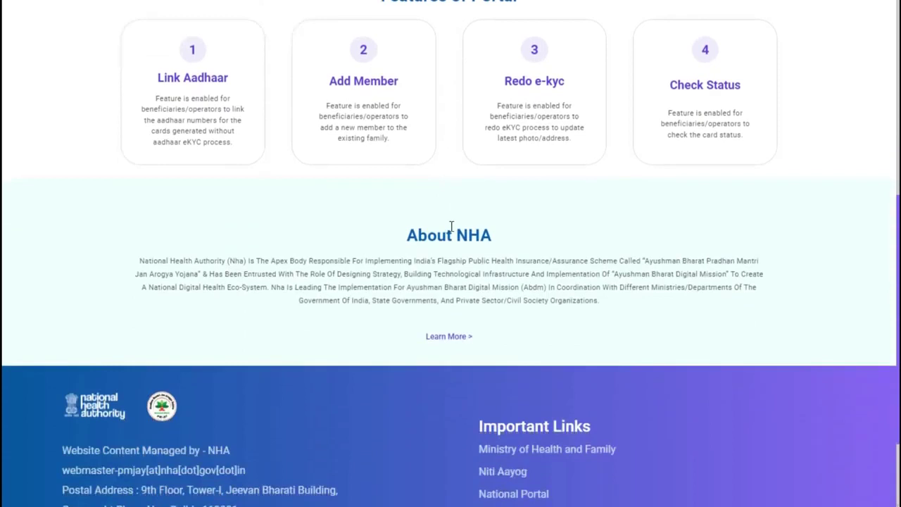
pyautogui.scroll(-1, 450, 231)
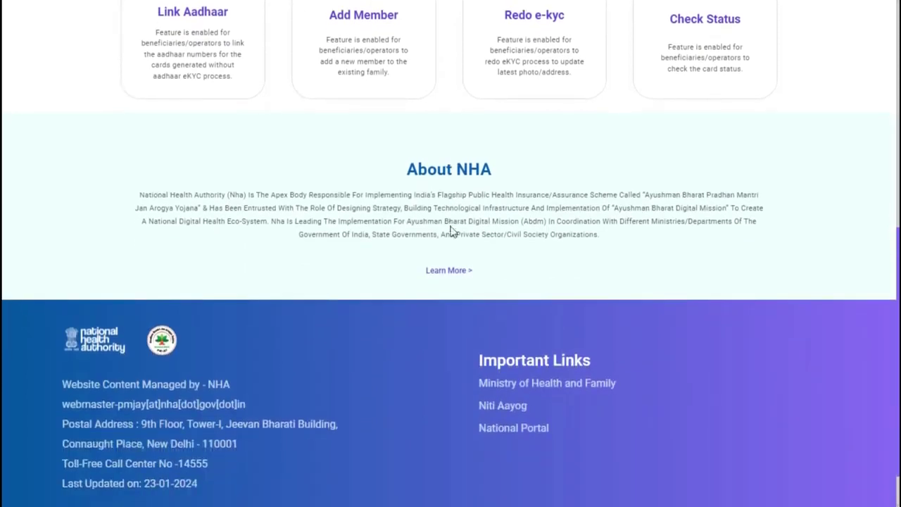
pyautogui.scroll(5, 451, 230)
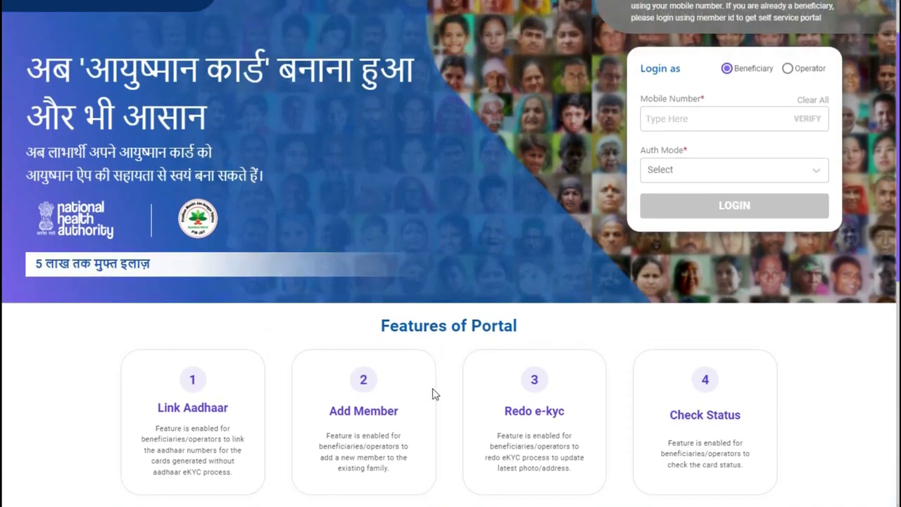
pyautogui.scroll(-1, 450, 359)
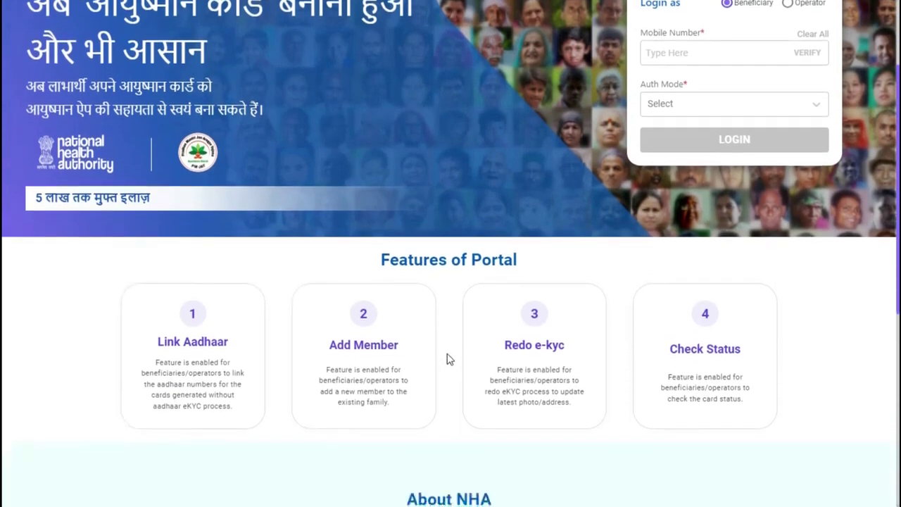
pyautogui.scroll(1, 448, 360)
pyautogui.scroll(1, 449, 359)
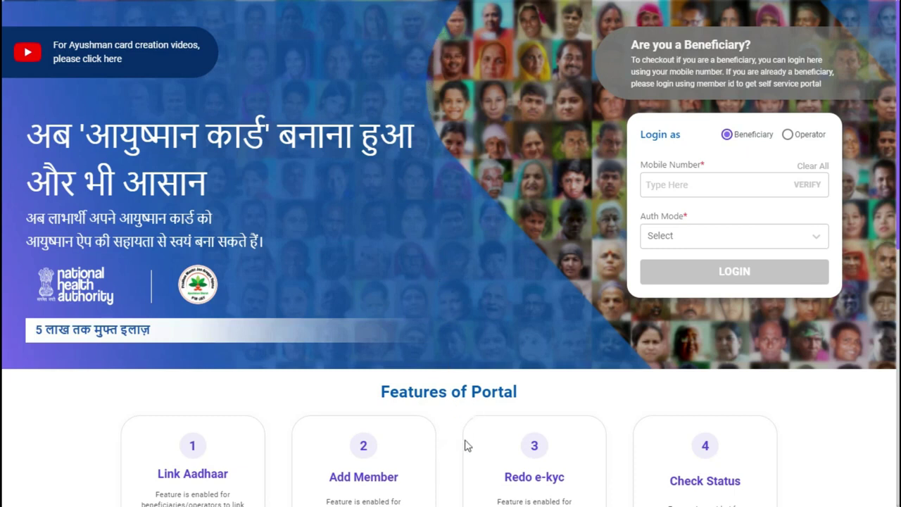
pyautogui.scroll(-1, 464, 450)
pyautogui.scroll(-3, 461, 423)
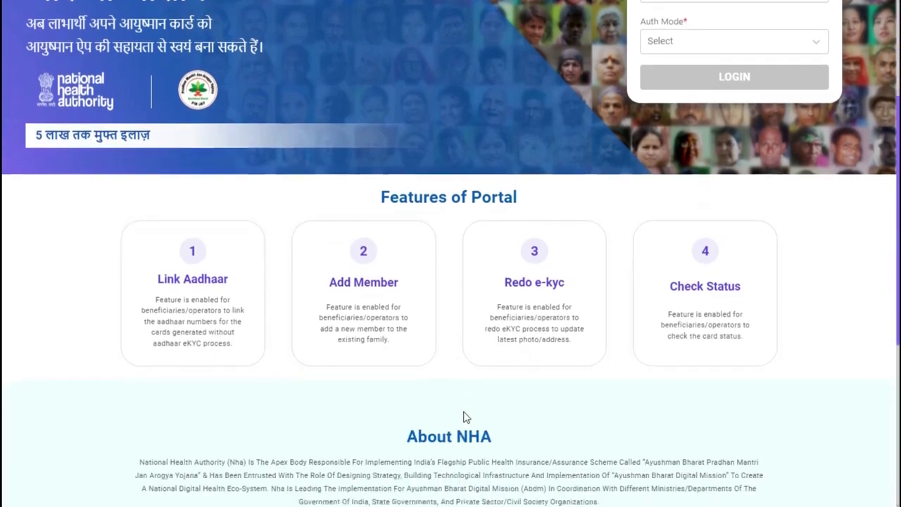
pyautogui.scroll(1, 450, 356)
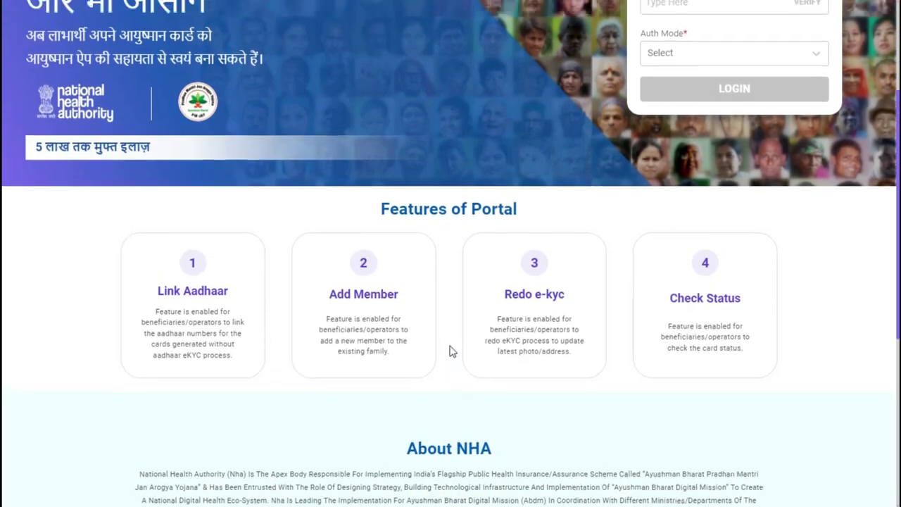
pyautogui.scroll(2, 451, 352)
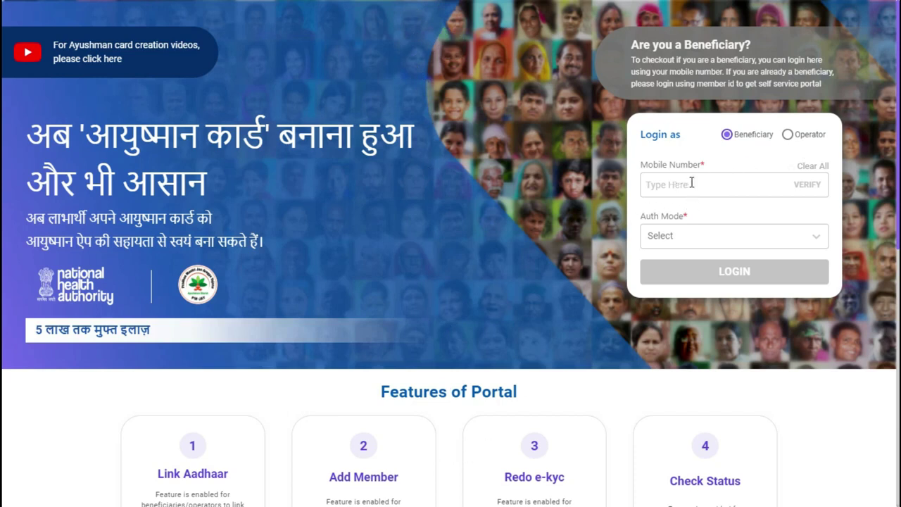
pyautogui.scroll(-2, 714, 153)
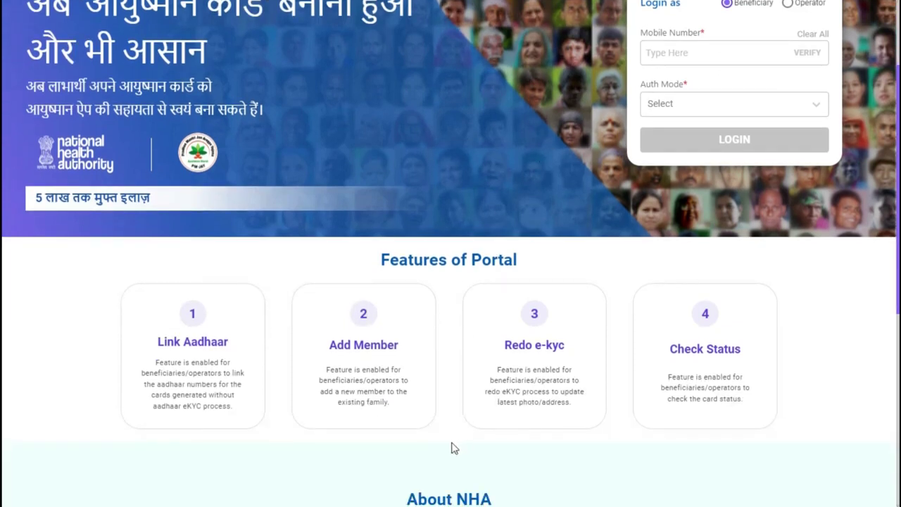
pyautogui.scroll(2, 679, 241)
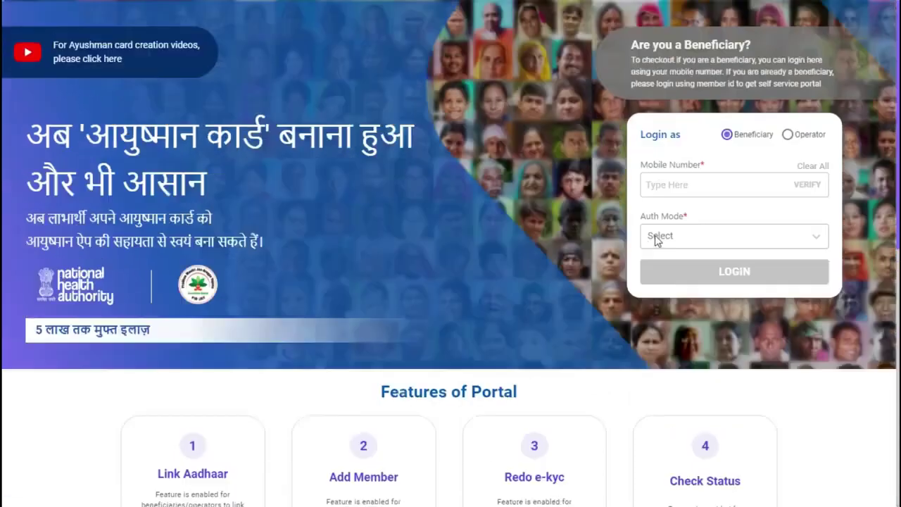
pyautogui.click(787, 133)
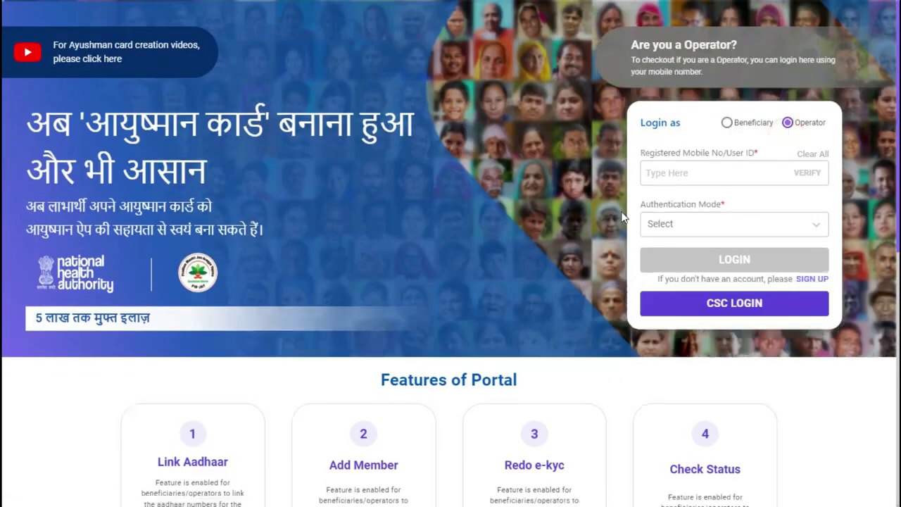
# - Go to the User Management Portal's operator sign-up page via SIGN UP
pyautogui.scroll(-1, 505, 345)
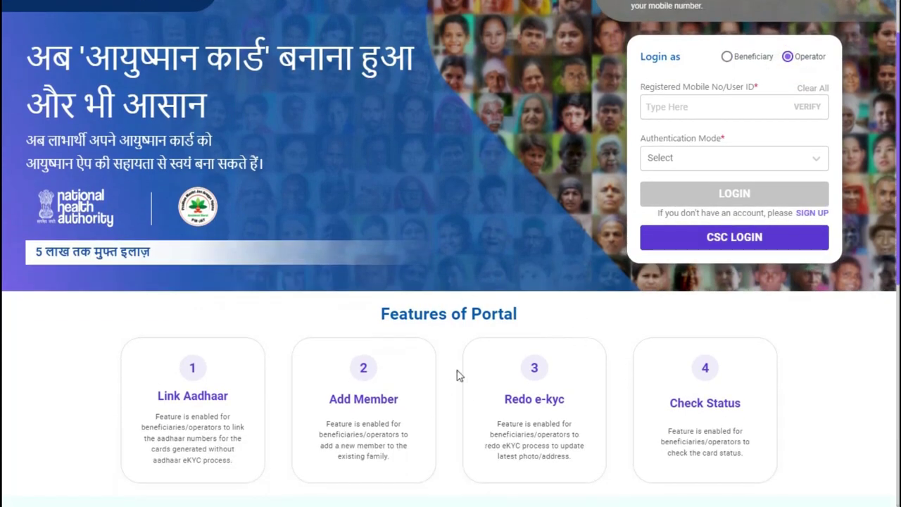
pyautogui.scroll(-2, 451, 374)
pyautogui.scroll(-2, 331, 316)
pyautogui.scroll(5, 442, 286)
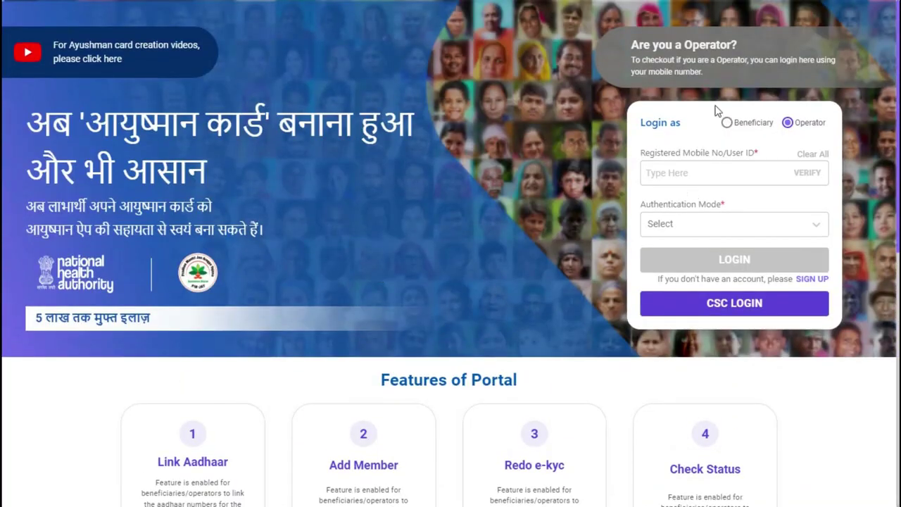
pyautogui.click(811, 280)
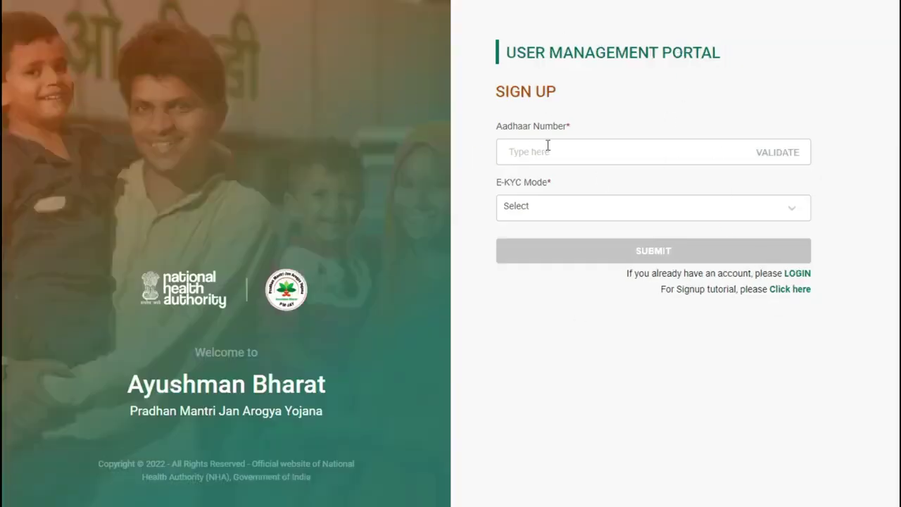
# - Enter and validate the operator's Aadhaar number, then pick Aadhaar OTP as the e-KYC mode
pyautogui.click(593, 150)
pyautogui.click(761, 157)
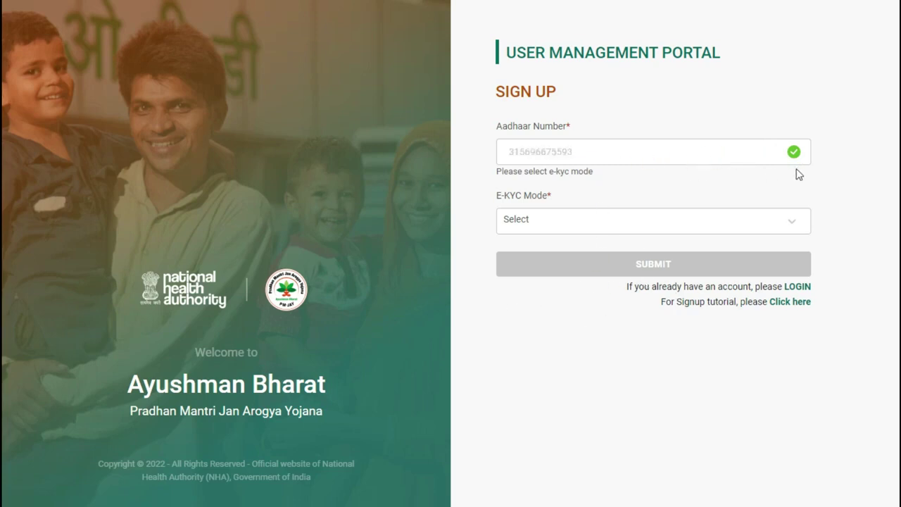
pyautogui.click(526, 225)
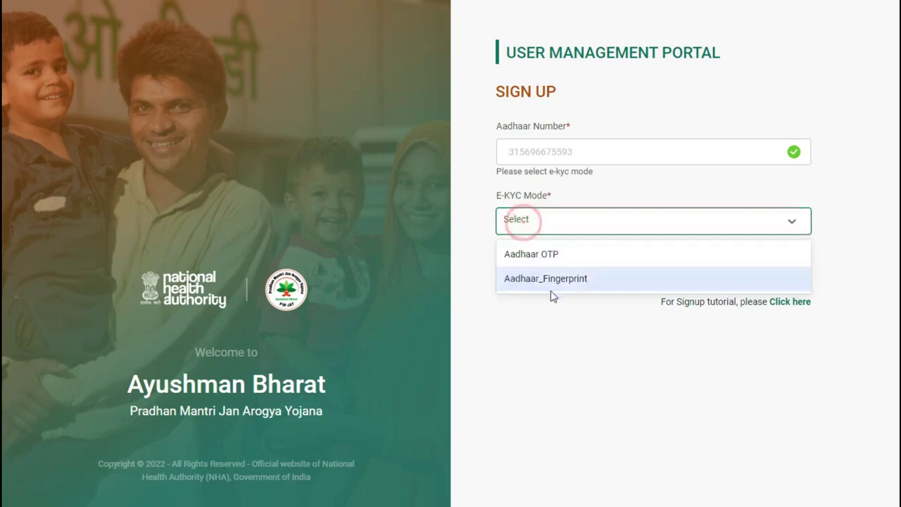
pyautogui.click(542, 256)
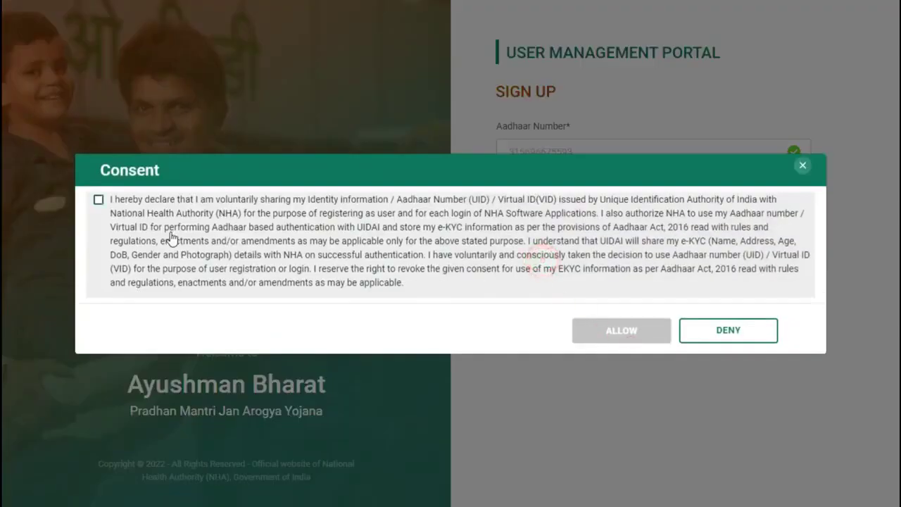
# - Accept the Aadhaar data-sharing consent, allow the OTP to be sent, and enter the OTP
pyautogui.click(98, 200)
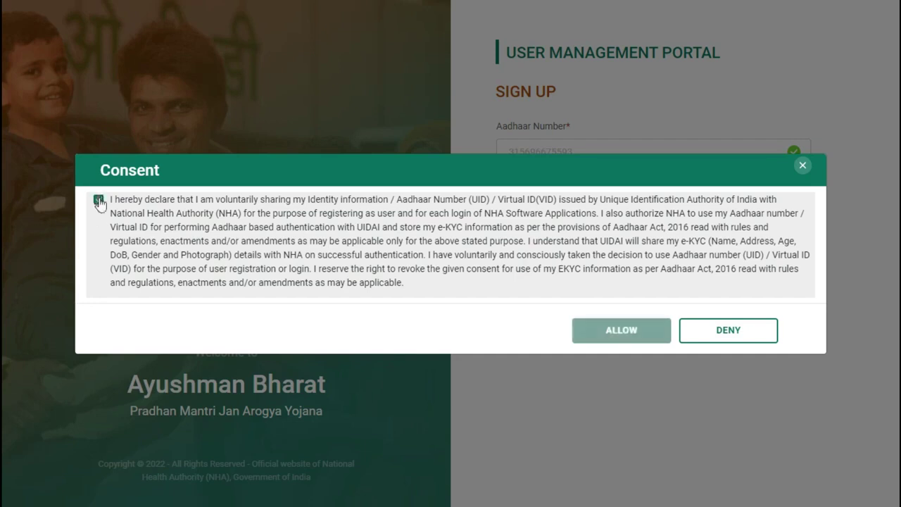
pyautogui.click(607, 332)
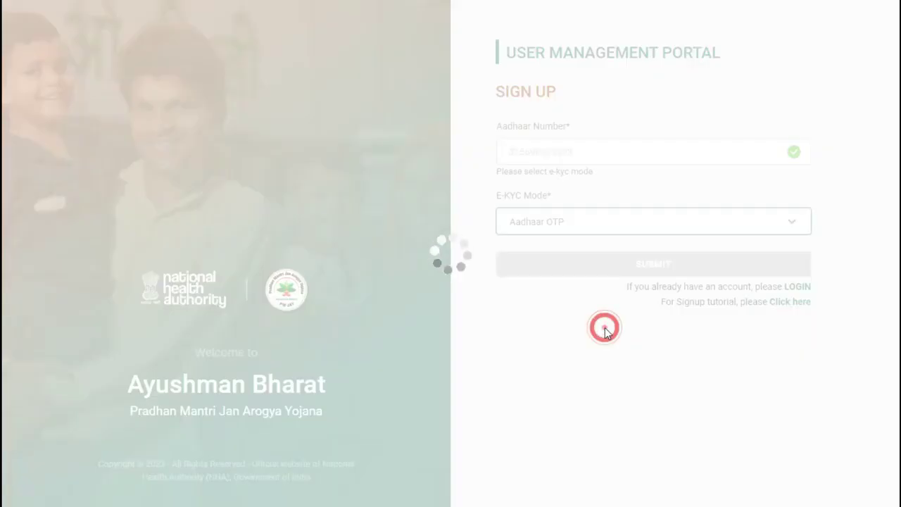
pyautogui.click(592, 281)
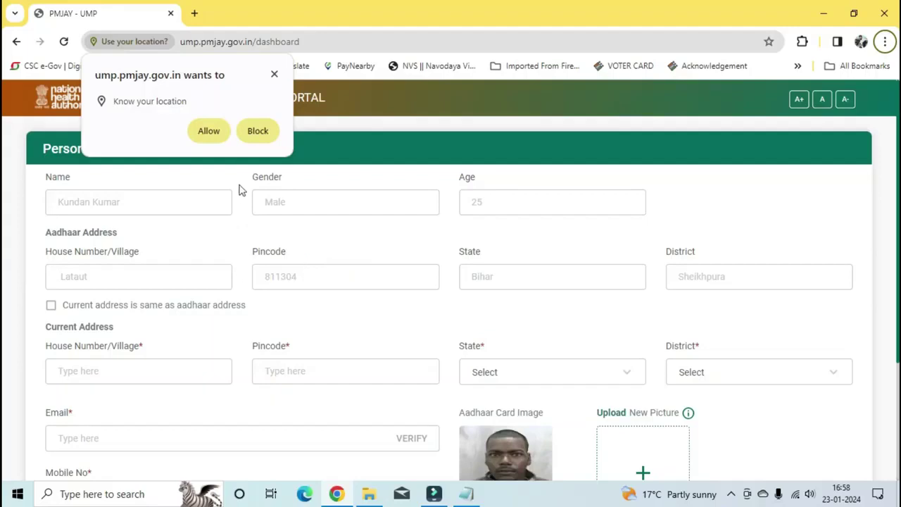
# - Mark the current address as the same as the Aadhaar address
pyautogui.click(208, 133)
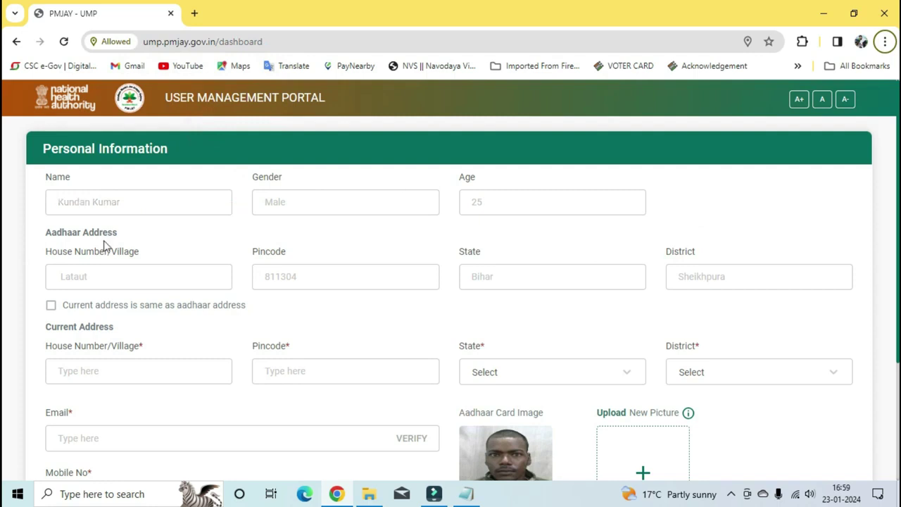
pyautogui.scroll(-1, 260, 280)
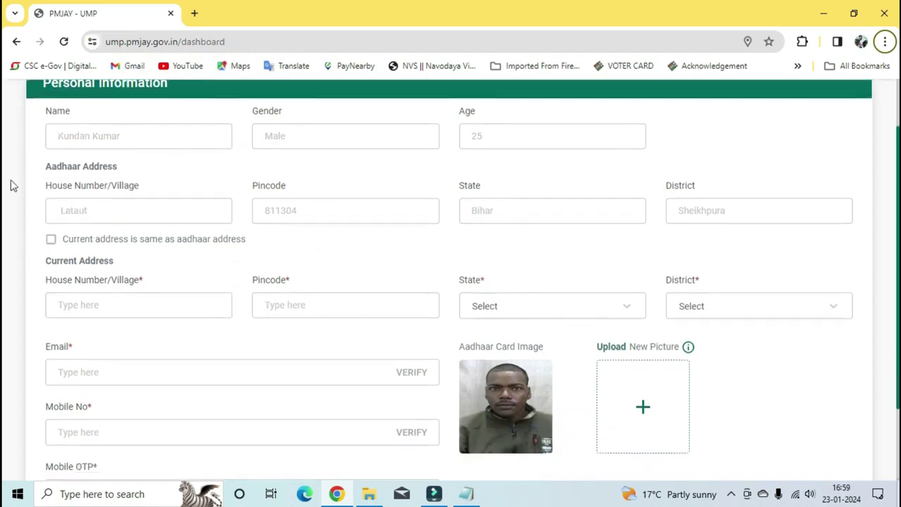
pyautogui.scroll(1, 18, 183)
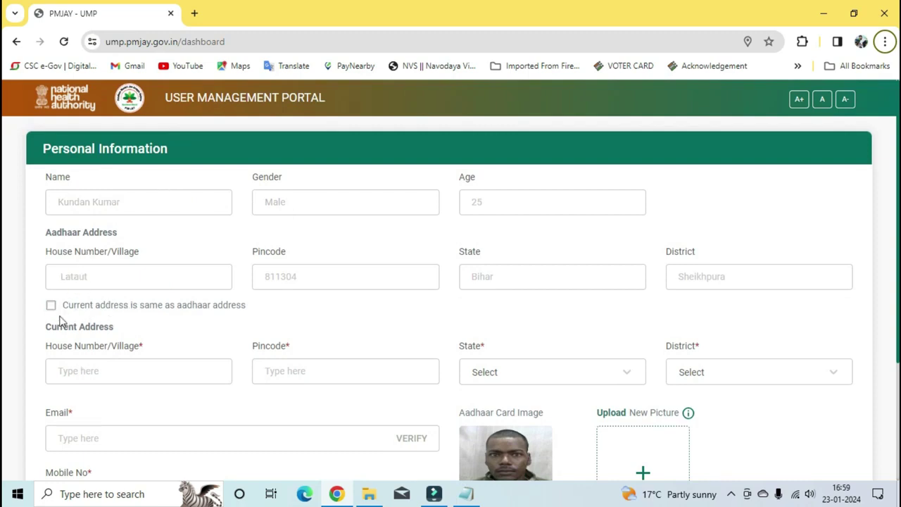
pyautogui.scroll(-1, 156, 417)
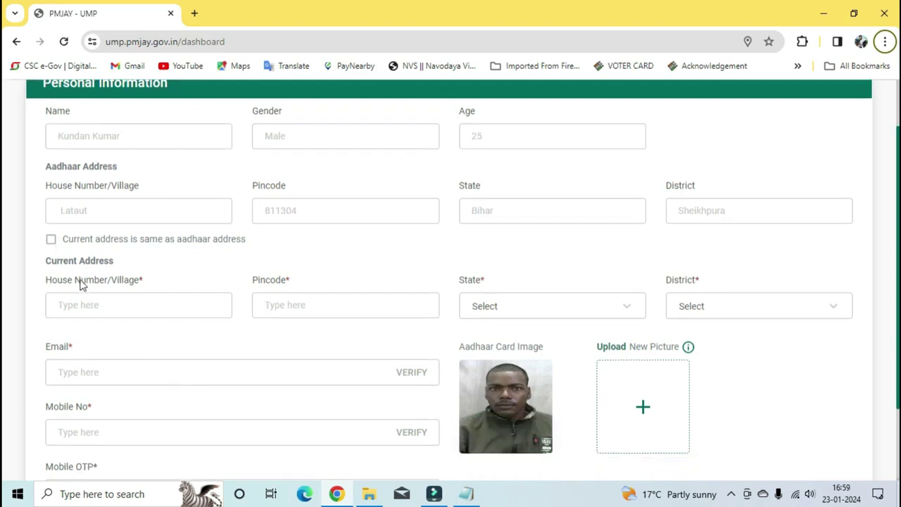
pyautogui.click(51, 240)
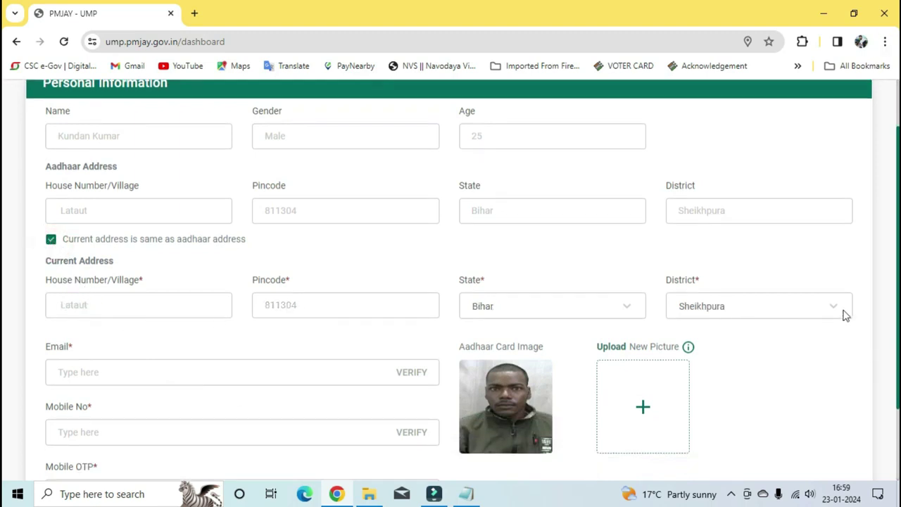
# - Fill in the operator's email address
pyautogui.scroll(-1, 195, 353)
pyautogui.click(197, 308)
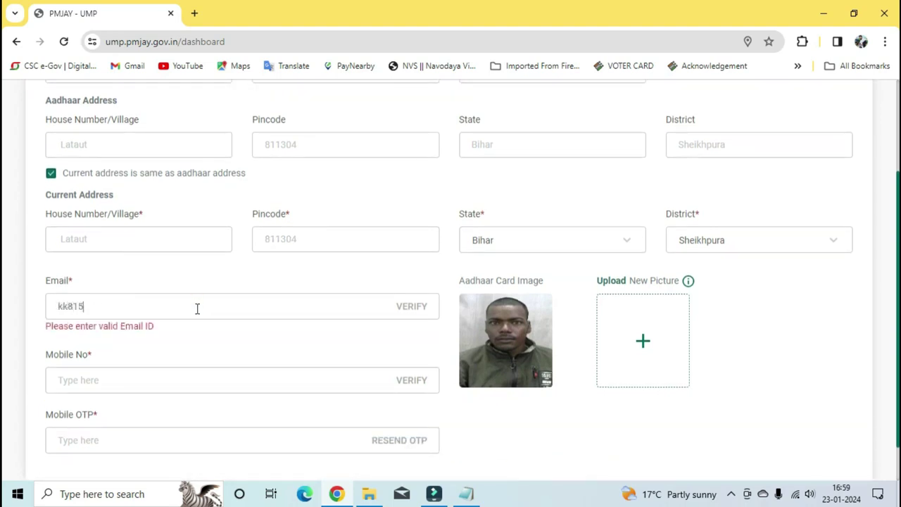
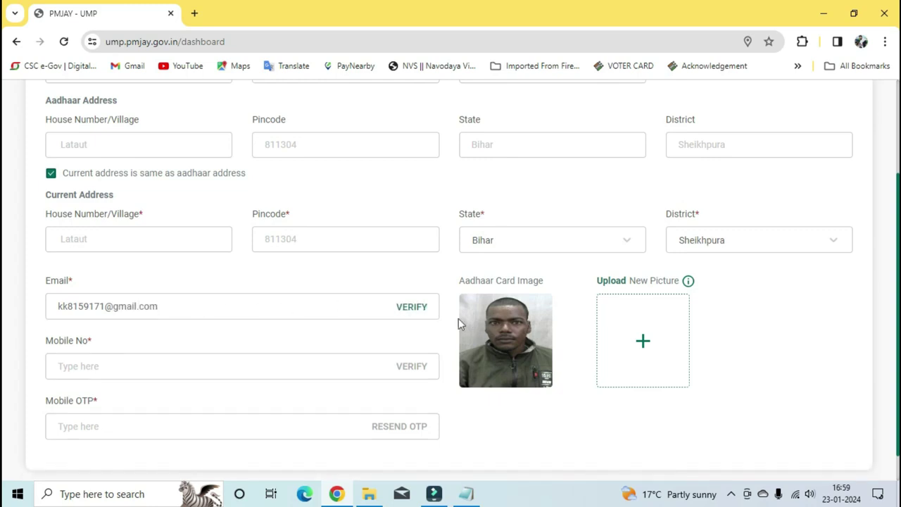
# - Send the email verification link and request an OTP for the operator's mobile number
pyautogui.click(412, 310)
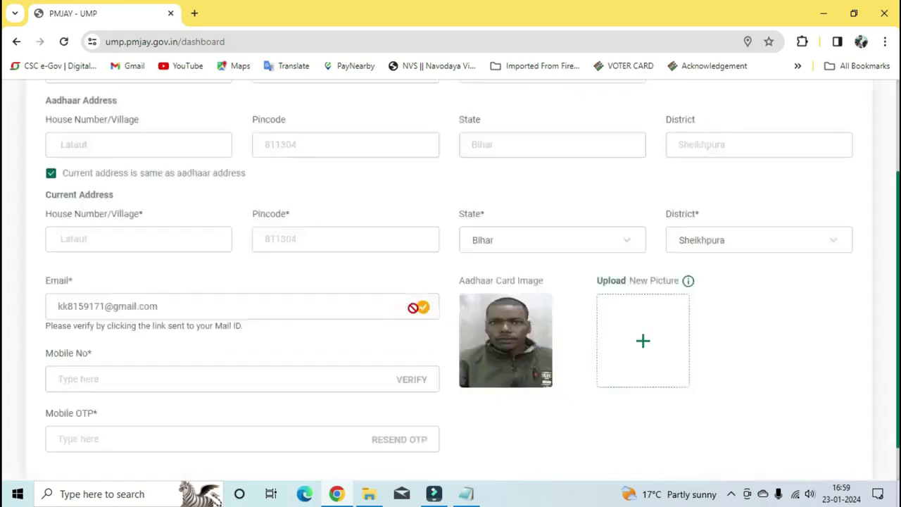
pyautogui.click(99, 381)
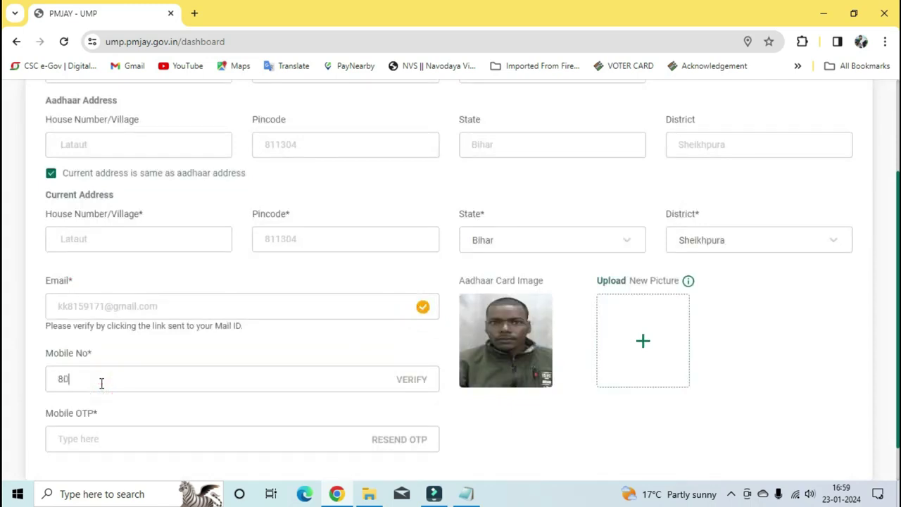
pyautogui.click(405, 390)
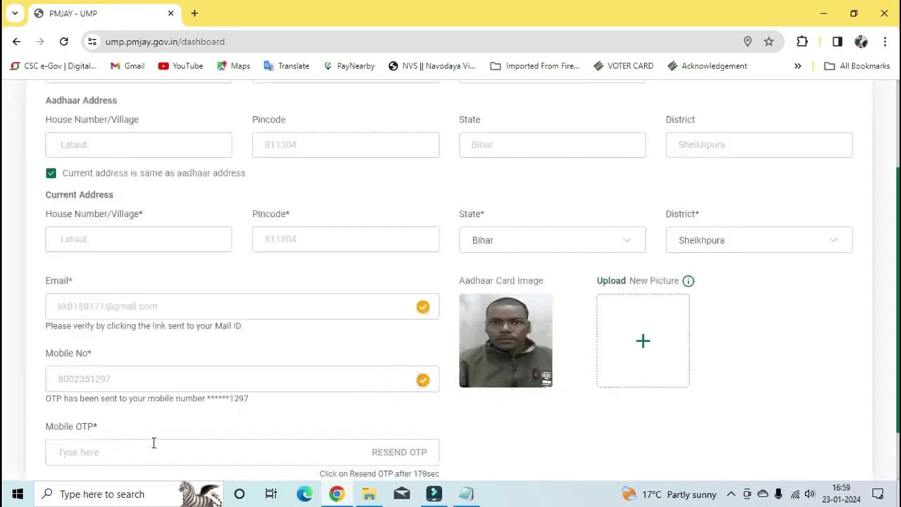
# - Enter the received OTP in the Mobile OTP field to verify the number
pyautogui.scroll(-2, 153, 441)
pyautogui.click(115, 380)
pyautogui.click(115, 381)
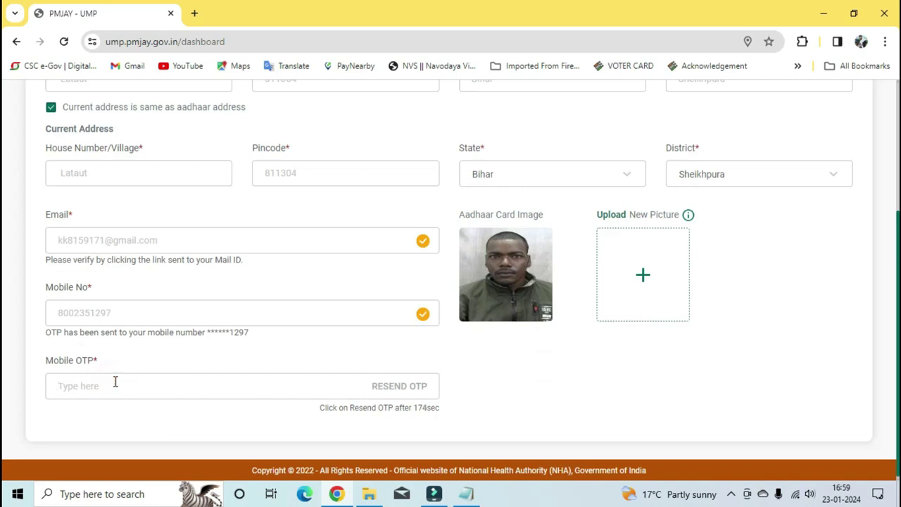
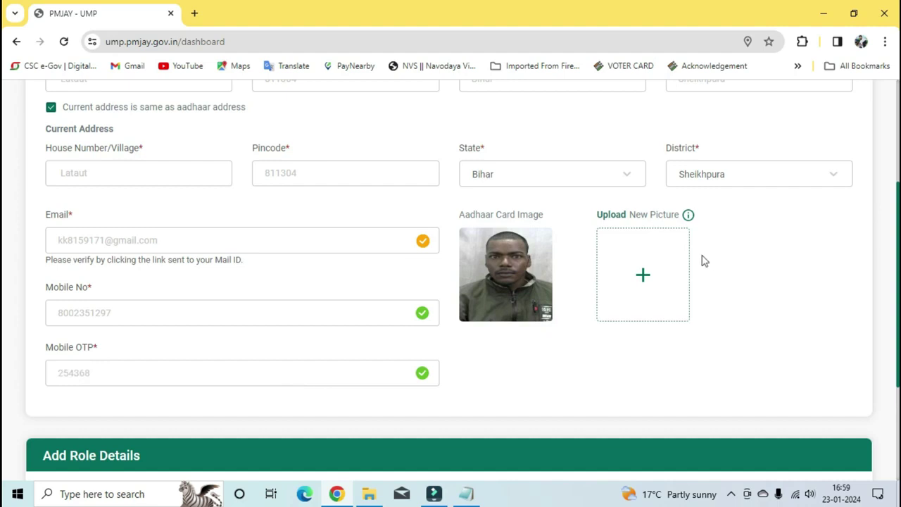
# - Open the Upload New Picture file chooser on the Desktop folder, then dismiss it
pyautogui.click(640, 273)
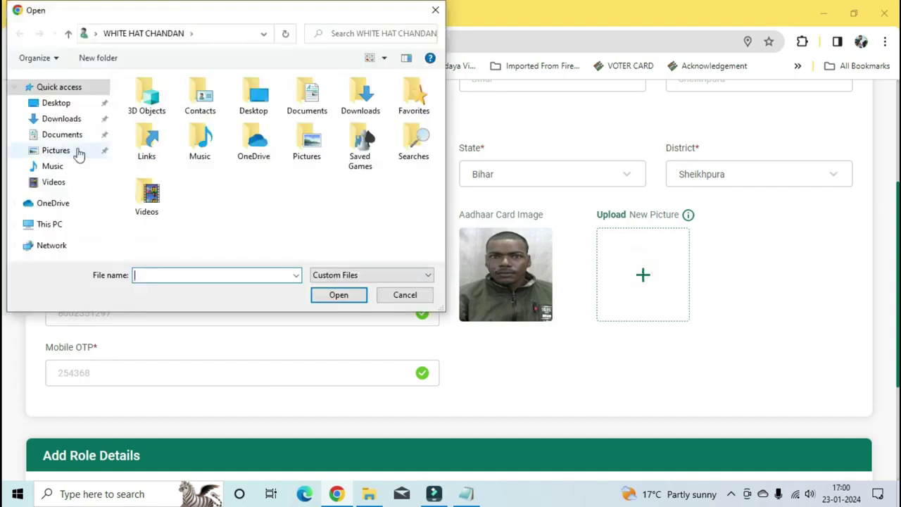
pyautogui.click(38, 103)
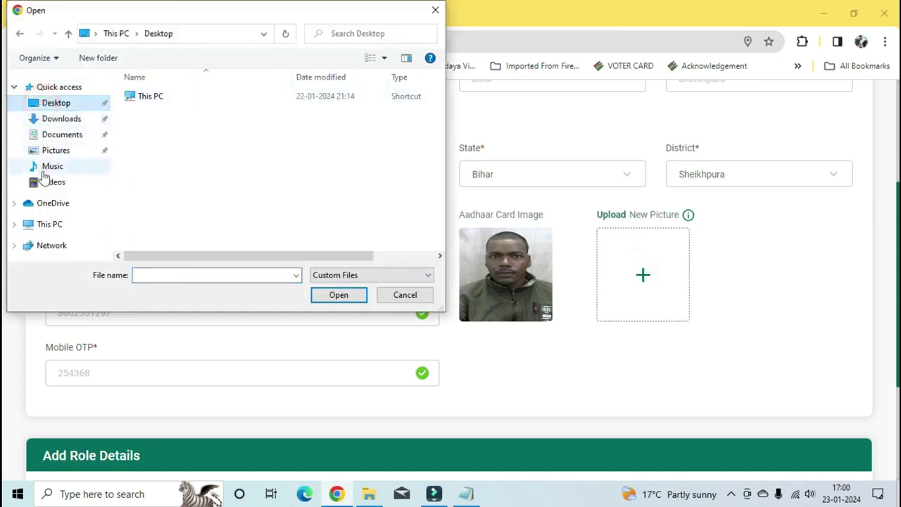
pyautogui.click(391, 295)
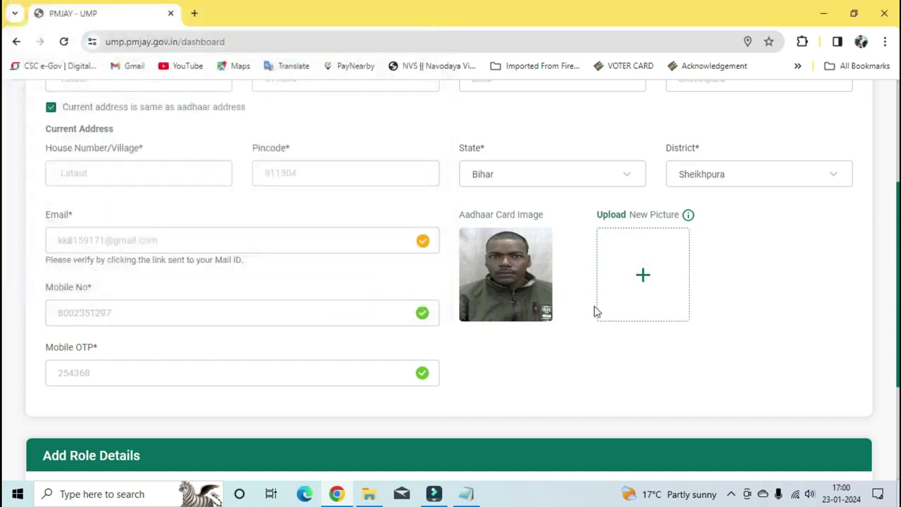
# - Scroll the sign-up form down to the Add Role Details section
pyautogui.scroll(-1, 595, 312)
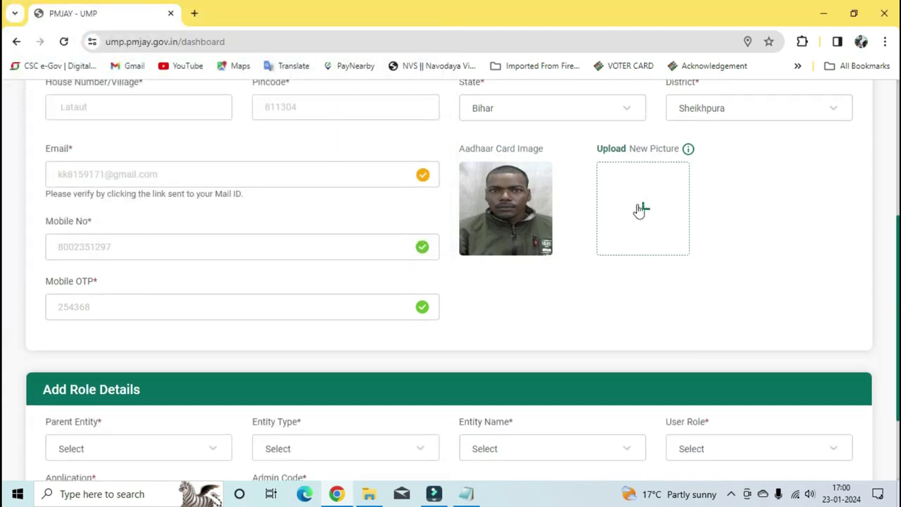
pyautogui.scroll(-2, 581, 235)
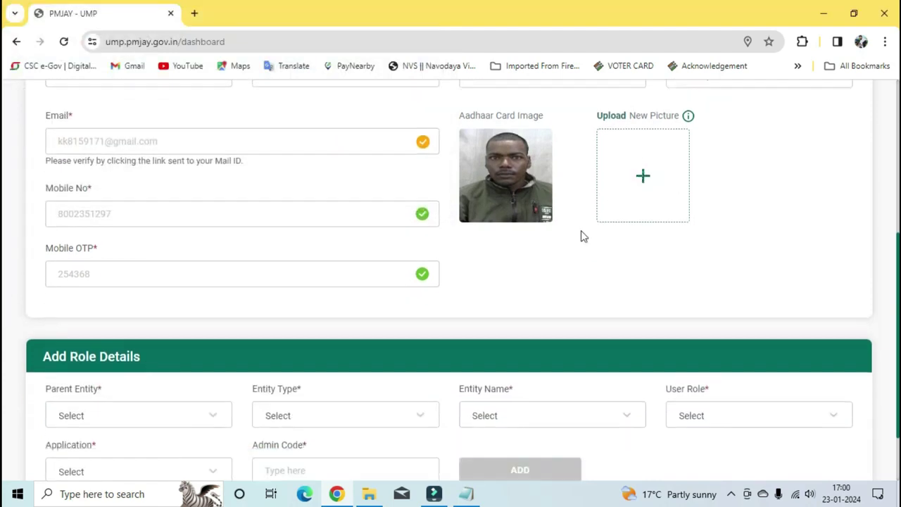
pyautogui.scroll(1, 195, 279)
pyautogui.scroll(1, 195, 279)
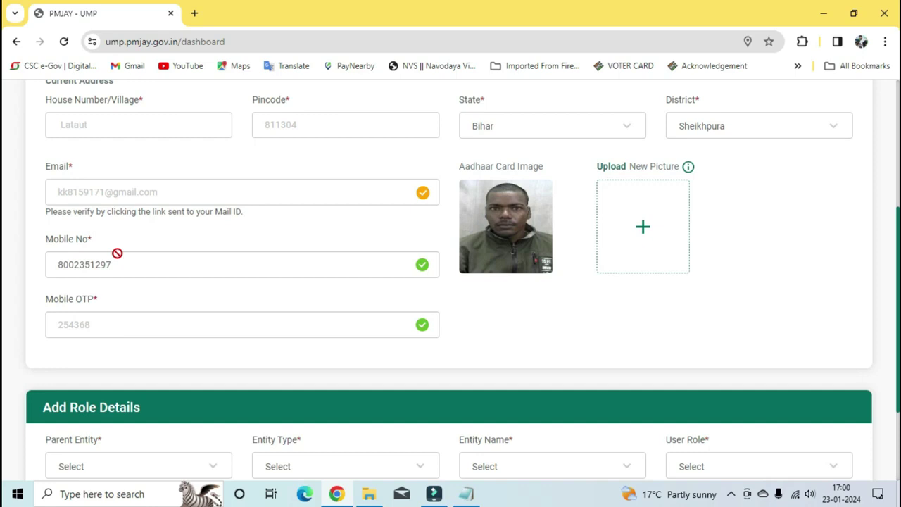
pyautogui.scroll(-1, 363, 292)
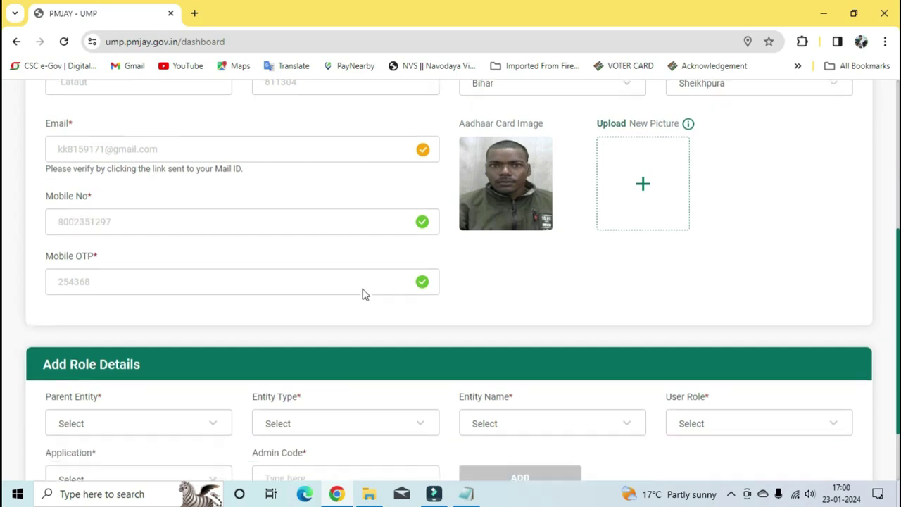
pyautogui.scroll(-2, 363, 292)
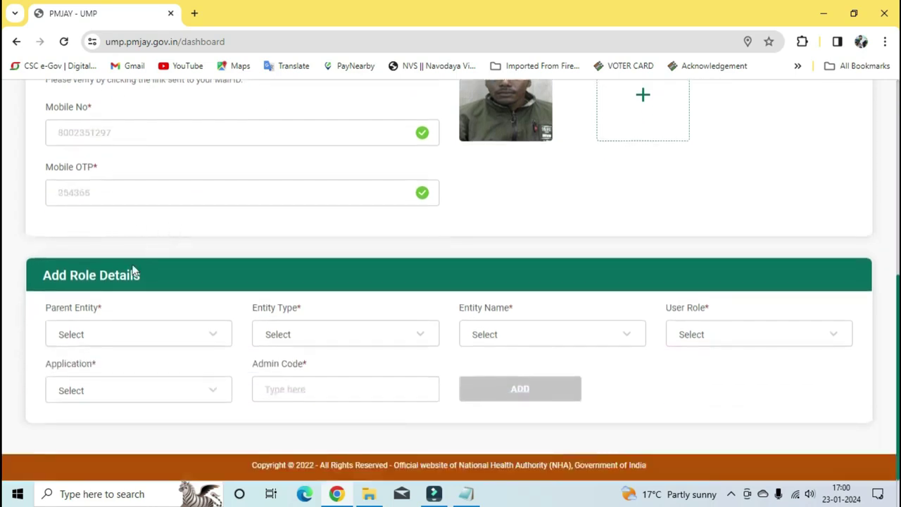
# - Set the parent entity to SHA Bihar
pyautogui.click(71, 335)
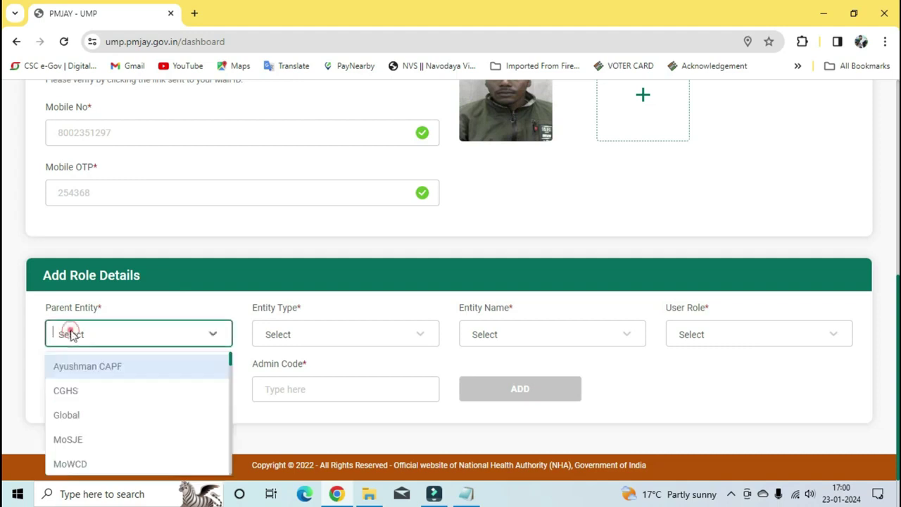
pyautogui.scroll(-1, 107, 408)
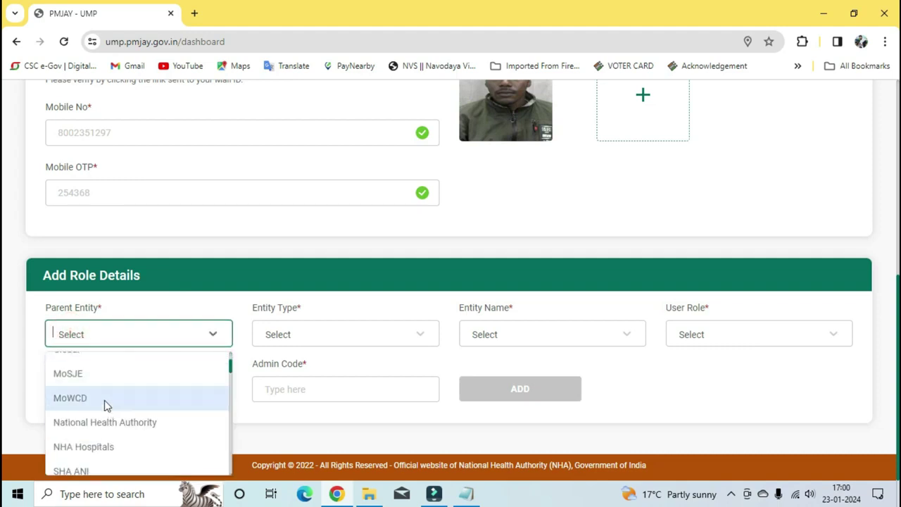
pyautogui.scroll(-2, 109, 405)
pyautogui.scroll(1, 110, 403)
pyautogui.scroll(-1, 111, 405)
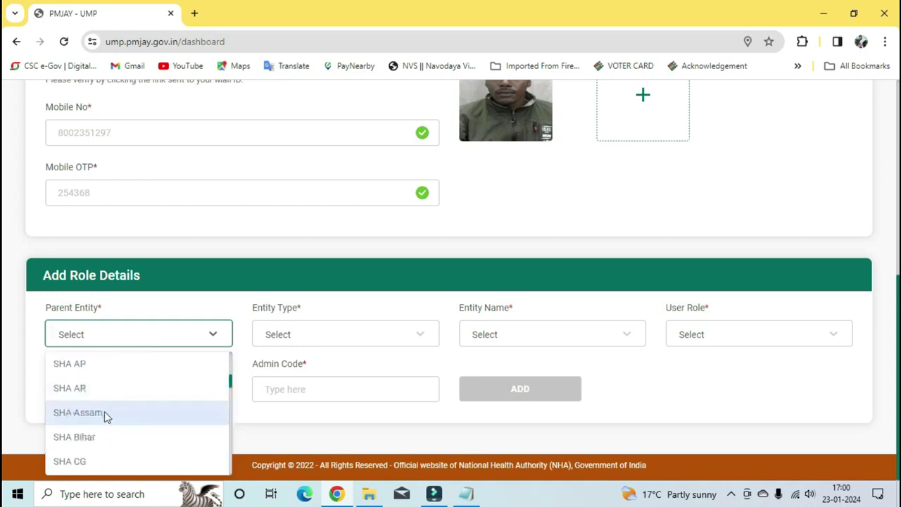
pyautogui.click(65, 439)
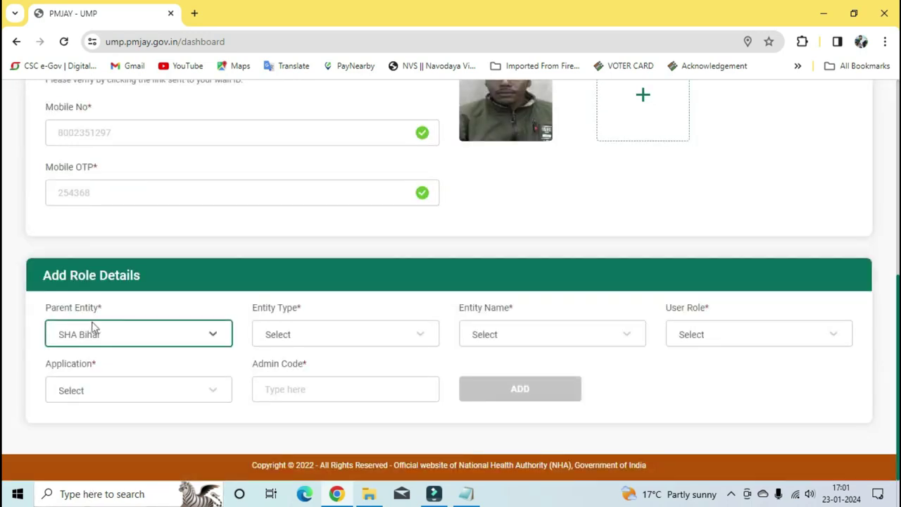
# - Set the entity type to Card Creation Agency and the entity name to CSC
pyautogui.click(278, 340)
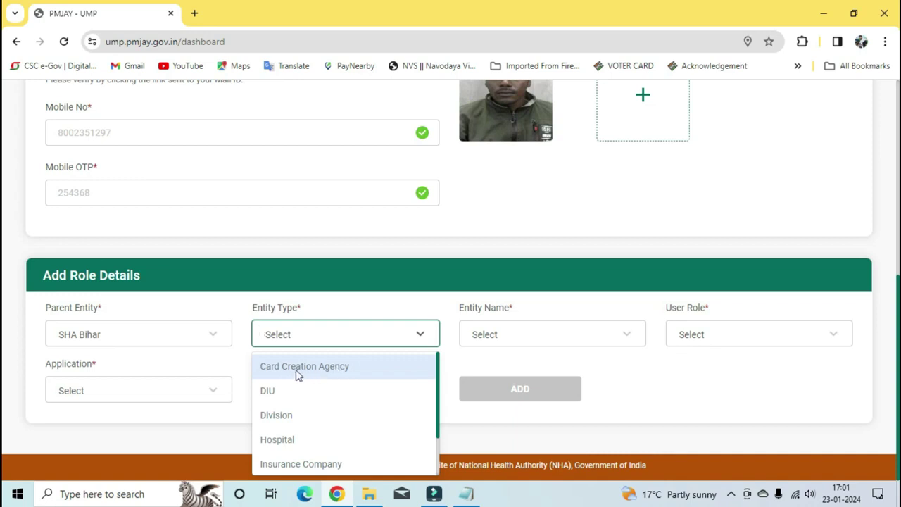
pyautogui.click(299, 376)
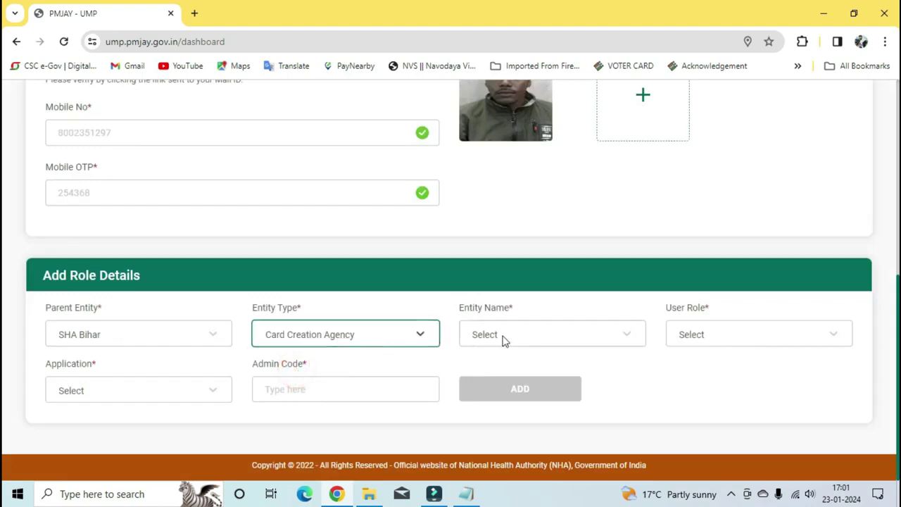
pyautogui.click(502, 338)
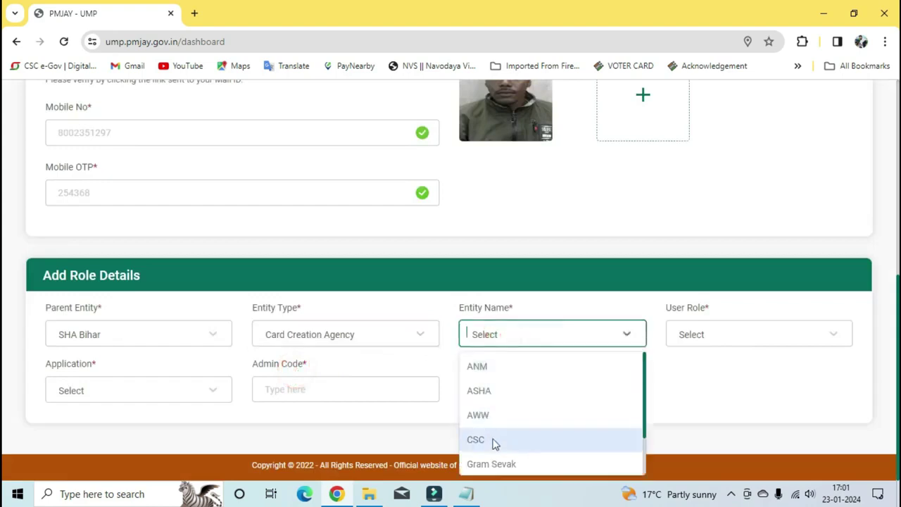
pyautogui.scroll(-1, 479, 376)
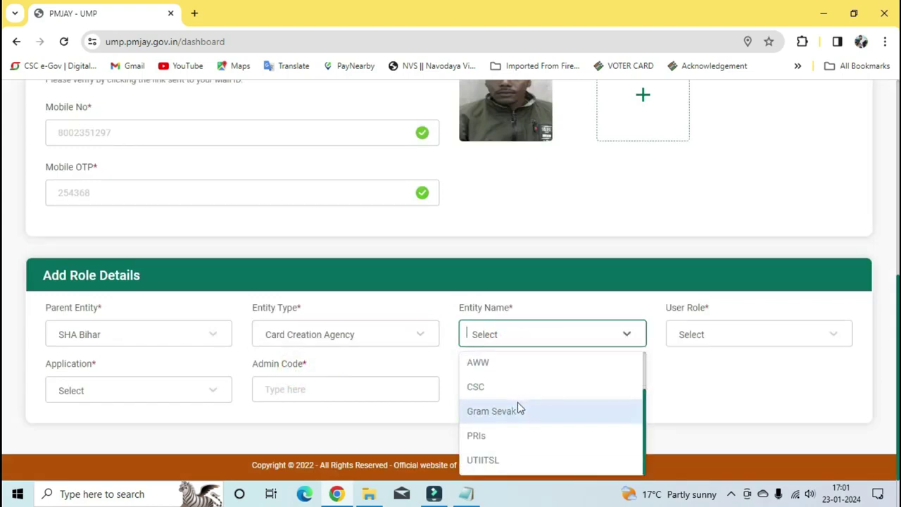
pyautogui.scroll(1, 517, 402)
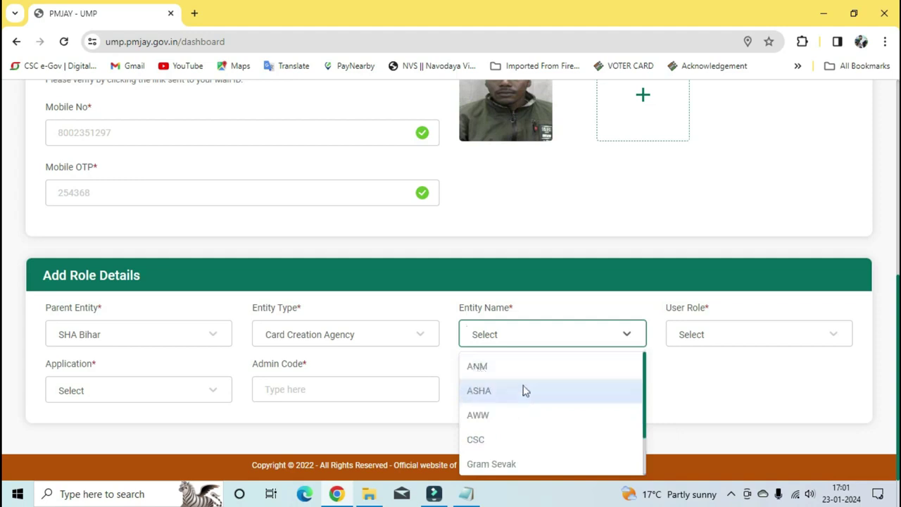
pyautogui.scroll(-1, 539, 414)
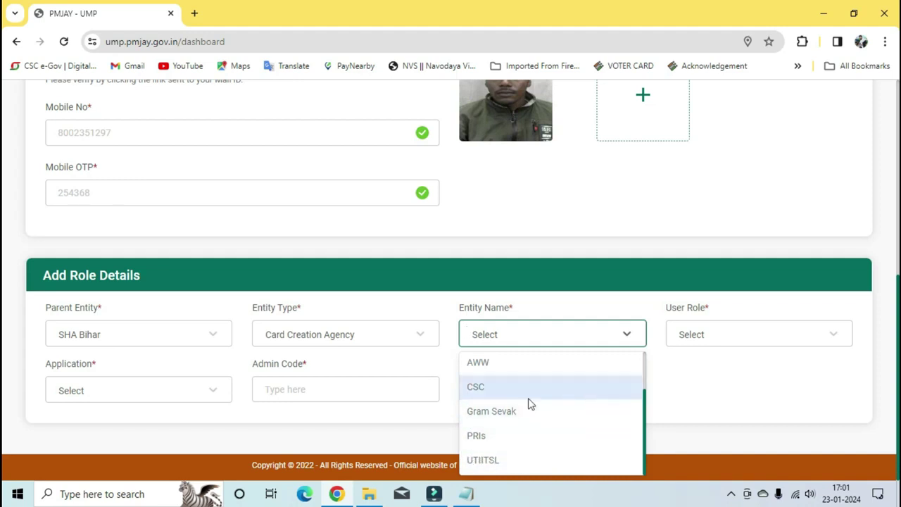
pyautogui.click(476, 394)
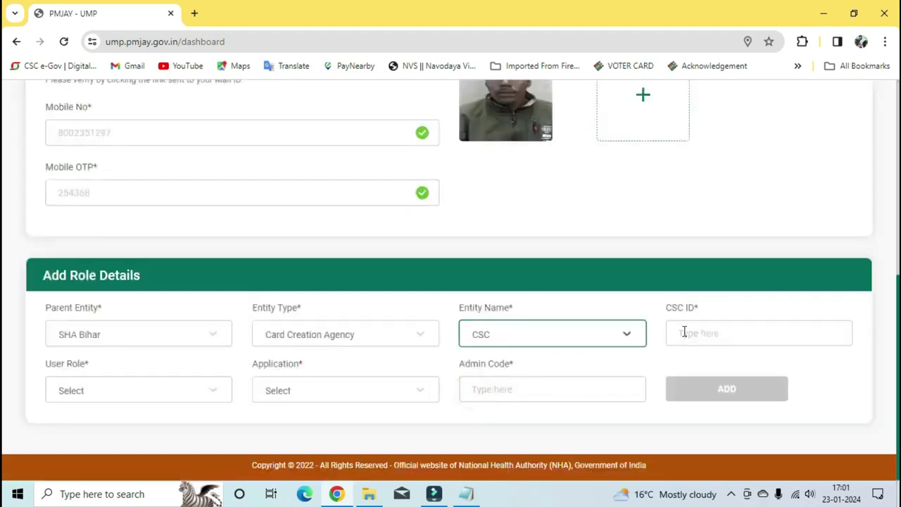
# - Enter the CSC ID, and choose Operator-BIS as user role and BIS as application
pyautogui.click(686, 335)
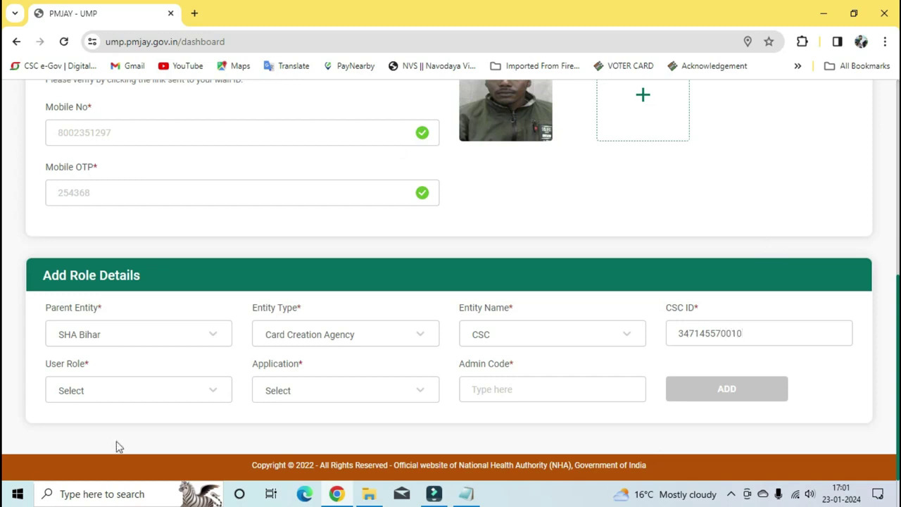
pyautogui.click(95, 392)
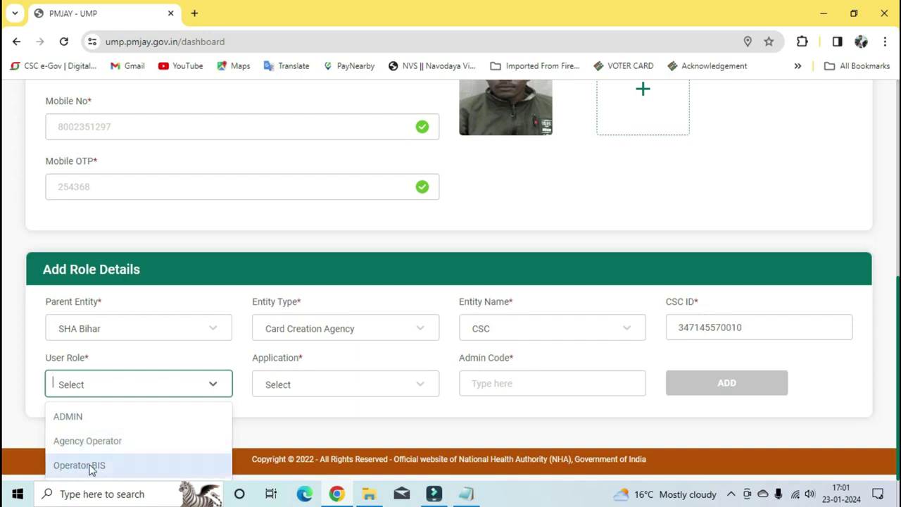
pyautogui.click(90, 466)
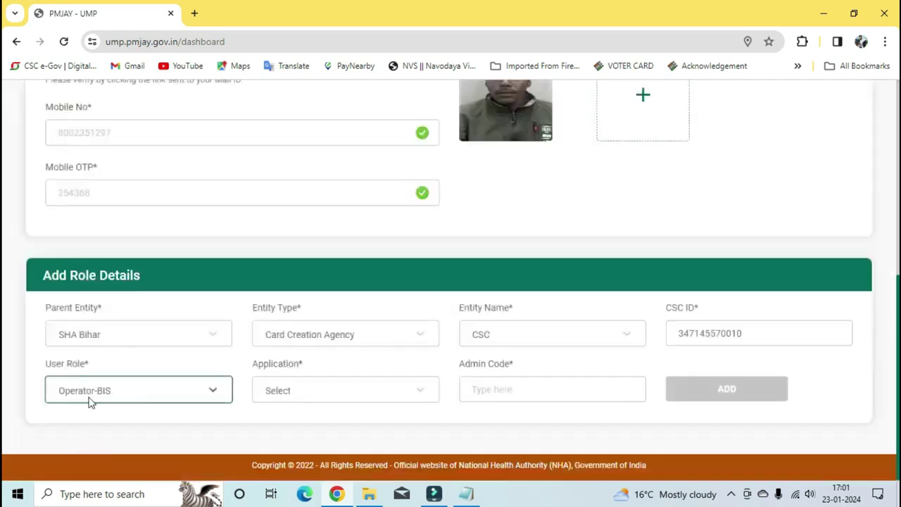
pyautogui.click(327, 395)
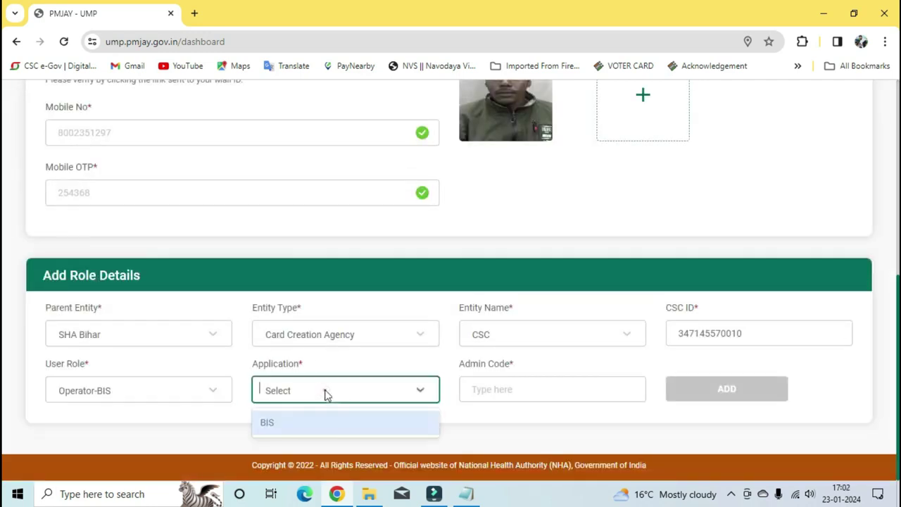
pyautogui.click(269, 424)
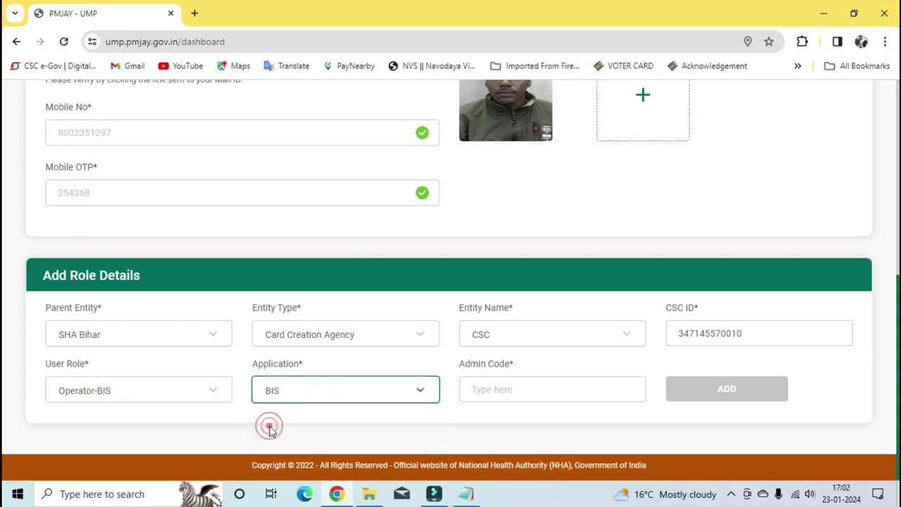
# - Enter the admin code and add the Operator-BIS role to the role list
pyautogui.click(506, 390)
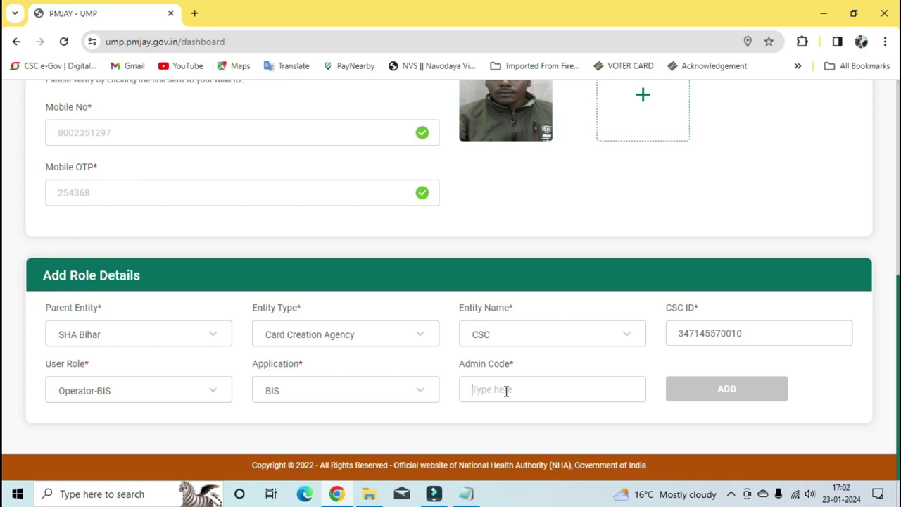
pyautogui.click(506, 391)
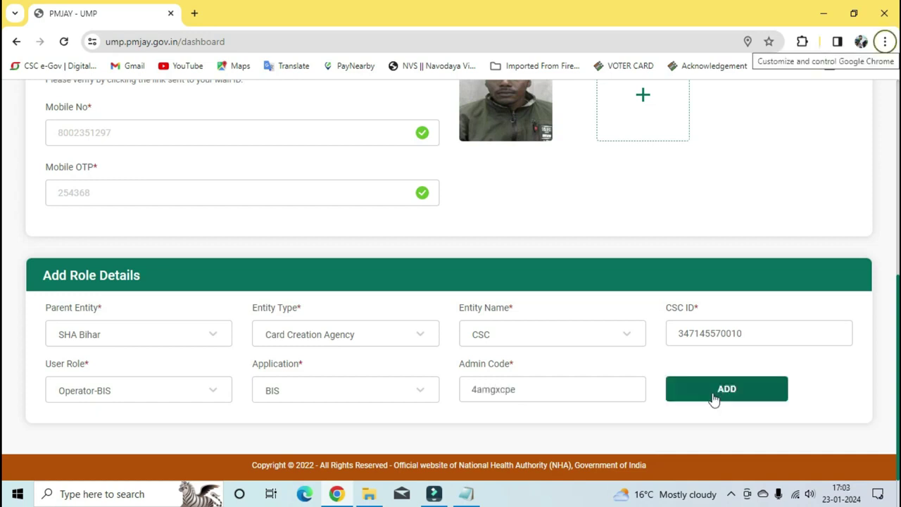
pyautogui.click(712, 394)
pyautogui.scroll(-5, 553, 334)
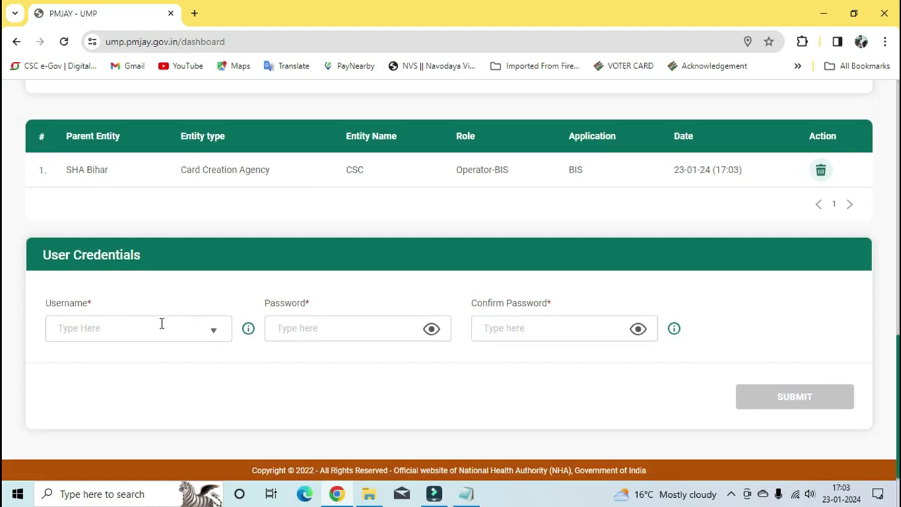
# - Enter the operator's username and a password in User Credentials
pyautogui.click(112, 329)
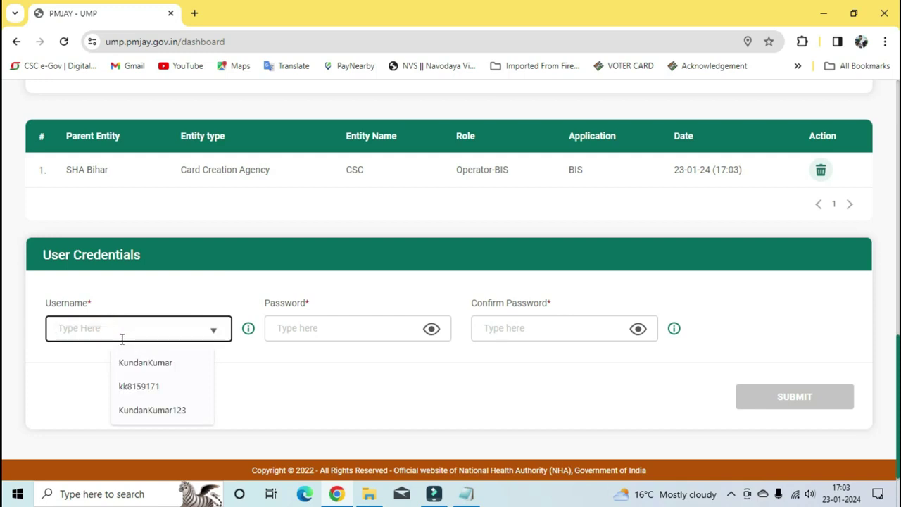
pyautogui.write('Kundan1999')
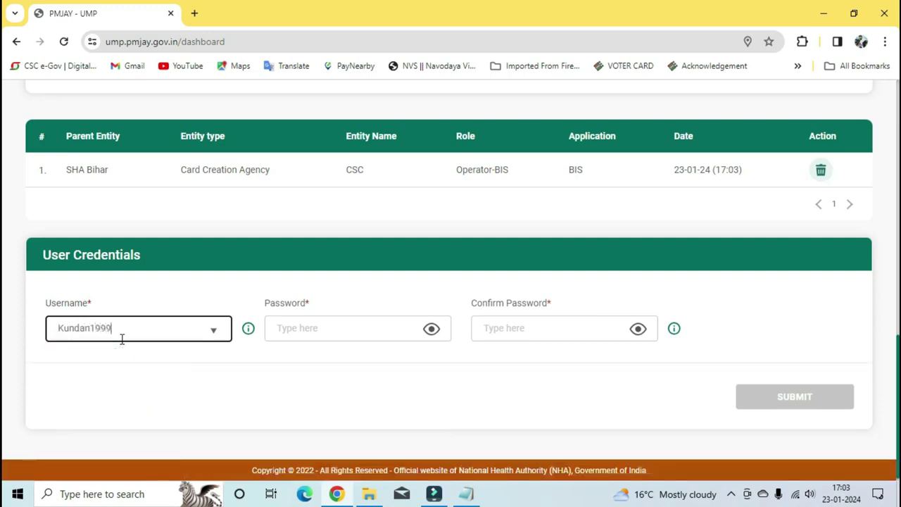
pyautogui.click(293, 331)
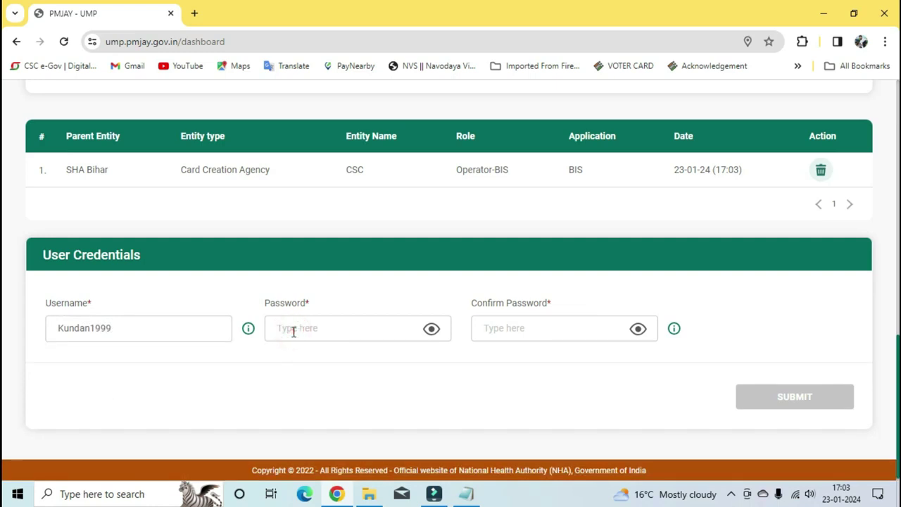
pyautogui.write('•')
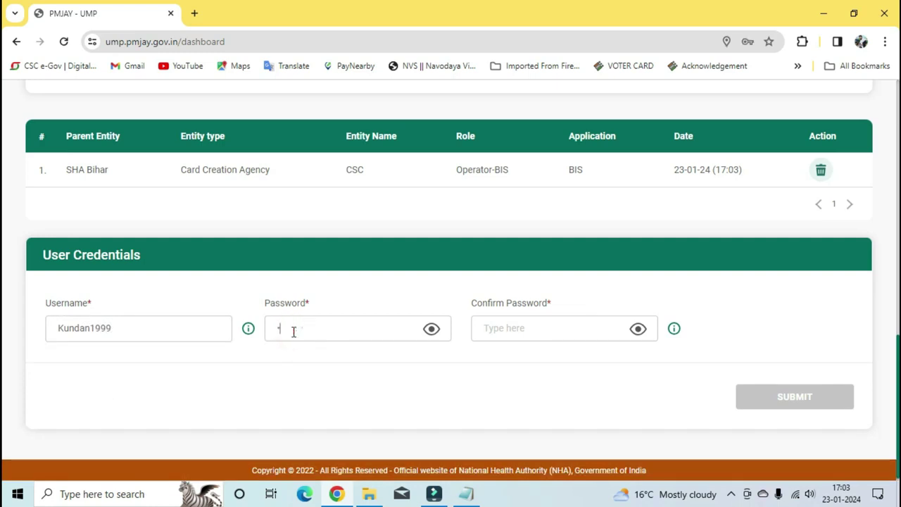
pyautogui.write('••••')
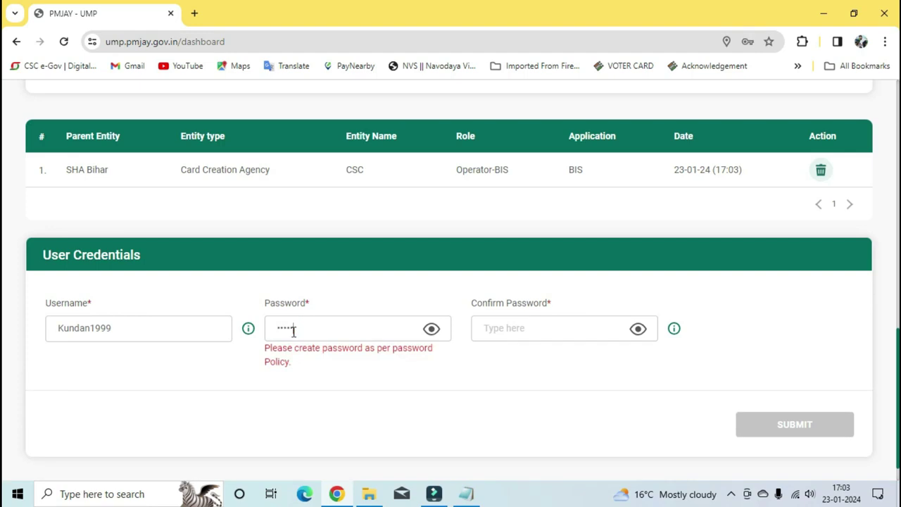
pyautogui.write('•••')
# - Correct the password's special character after revealing it, then retype it in Confirm Password
pyautogui.click(504, 332)
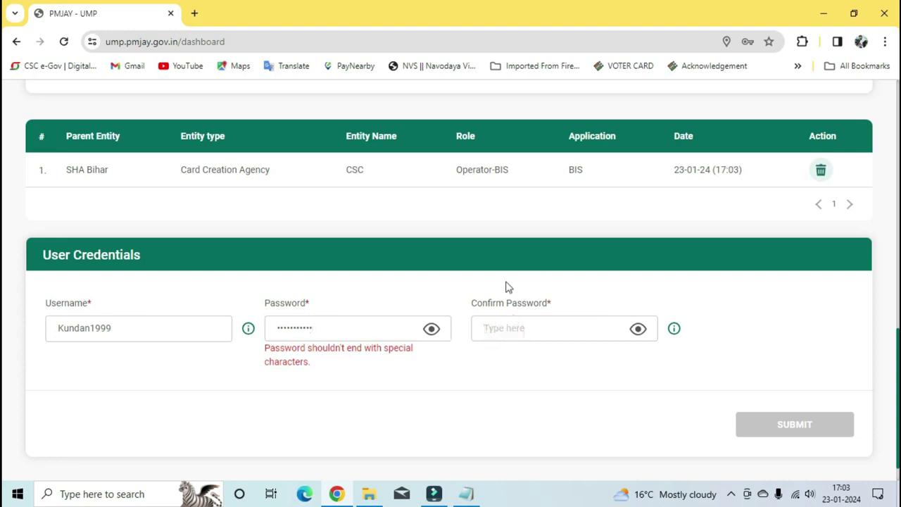
pyautogui.click(429, 329)
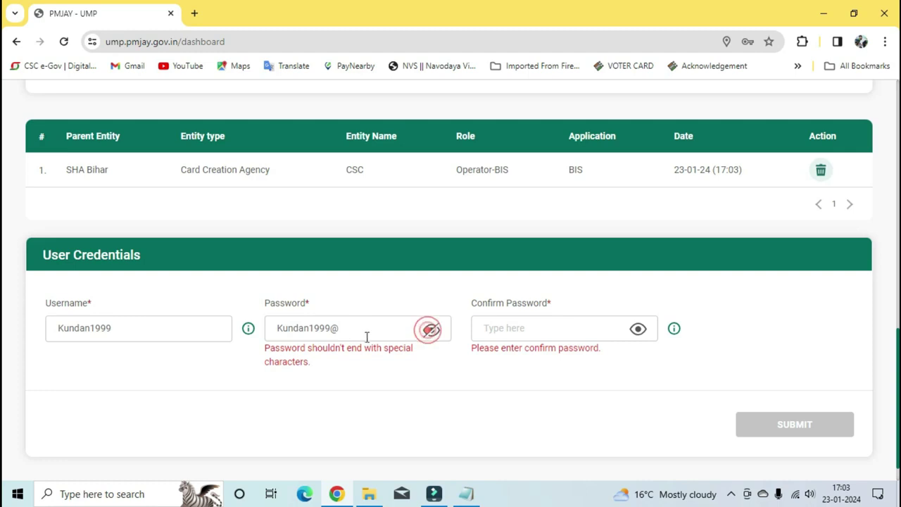
pyautogui.click(310, 336)
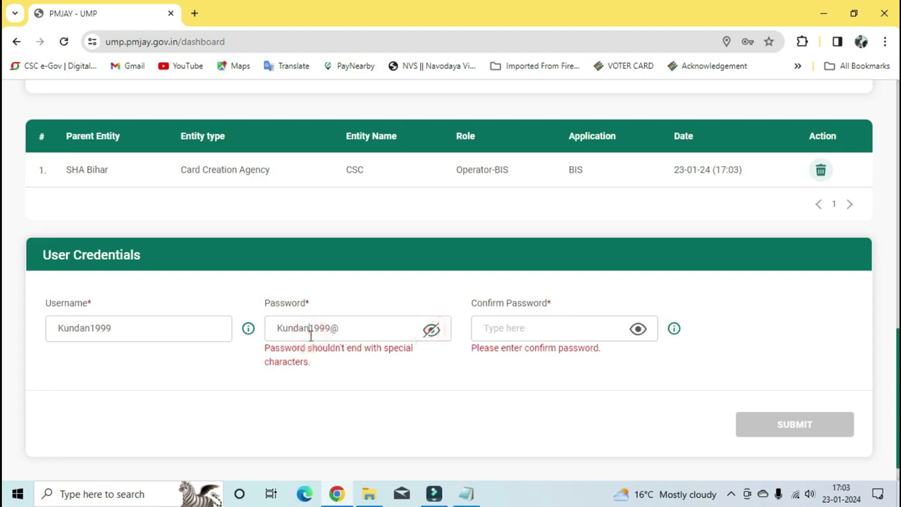
pyautogui.write('@')
pyautogui.click(364, 332)
pyautogui.press('BackSpace')
pyautogui.click(521, 332)
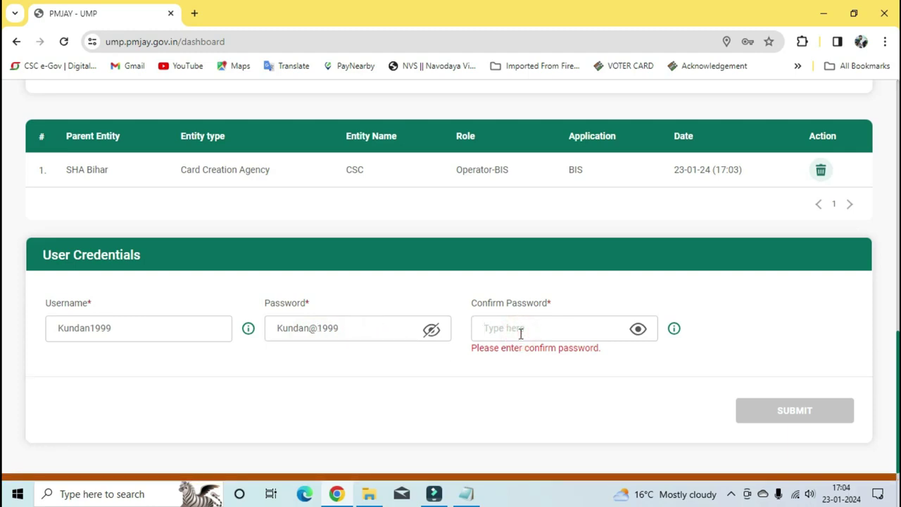
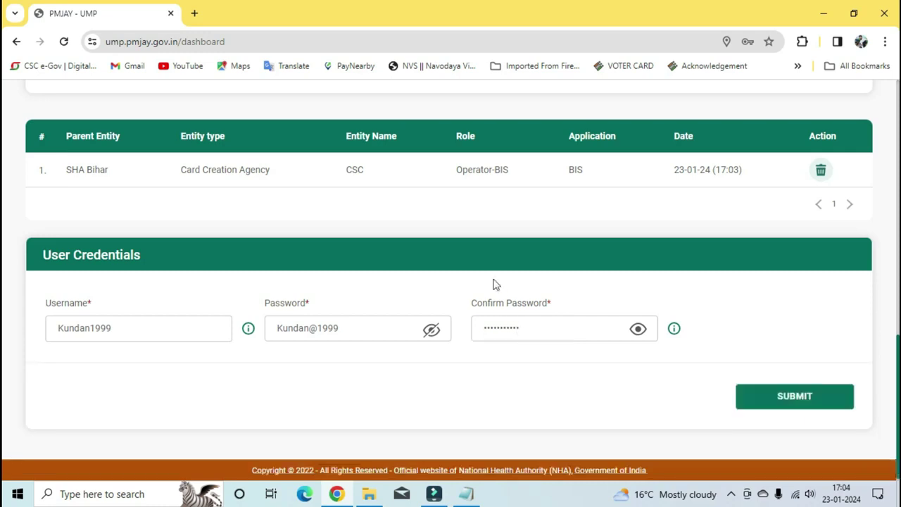
# - Submit the PMJAY operator sign-up form to get the 'Account Created!' confirmation
pyautogui.click(773, 398)
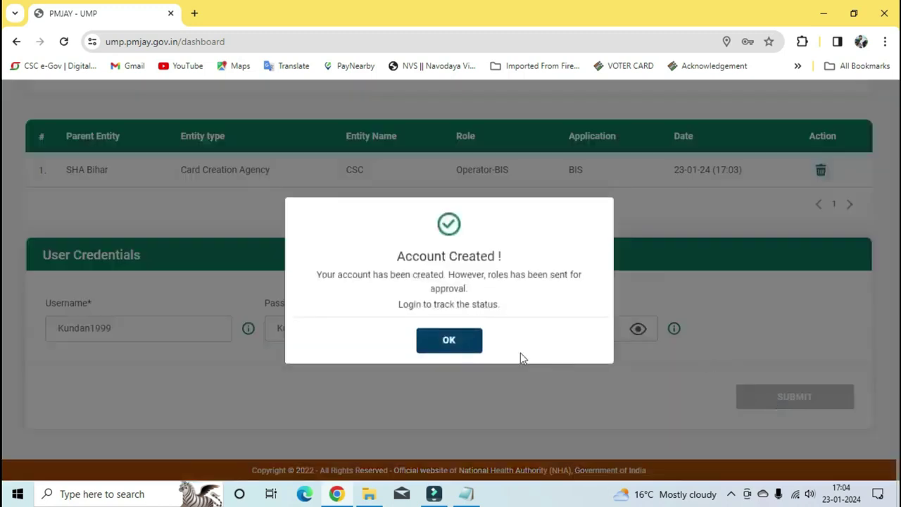